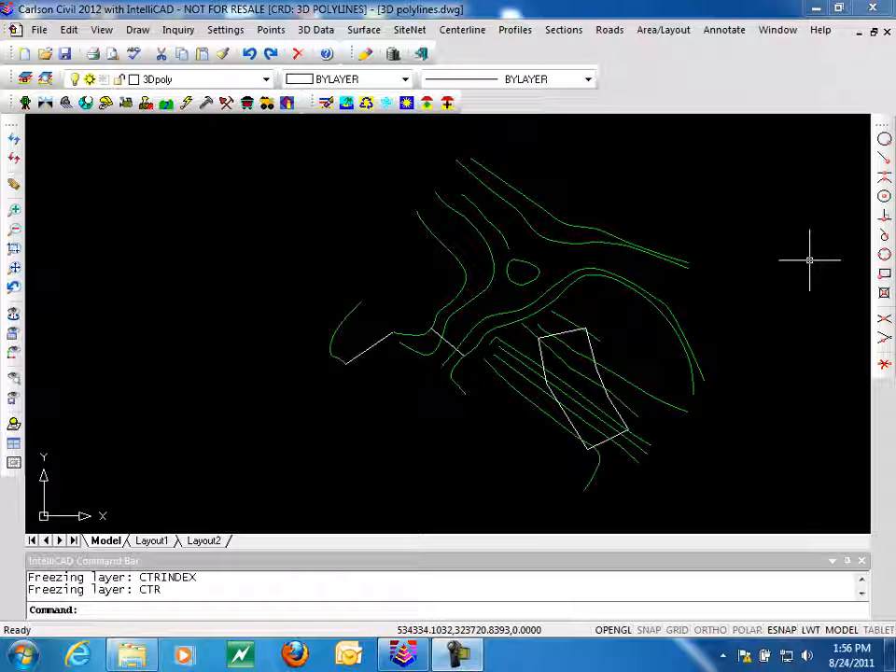
- Merge the crossing 3D polylines with the curved green line as main, the short white line as side, and 0.00 transition PVI distance and VC length
left_click(318, 36)
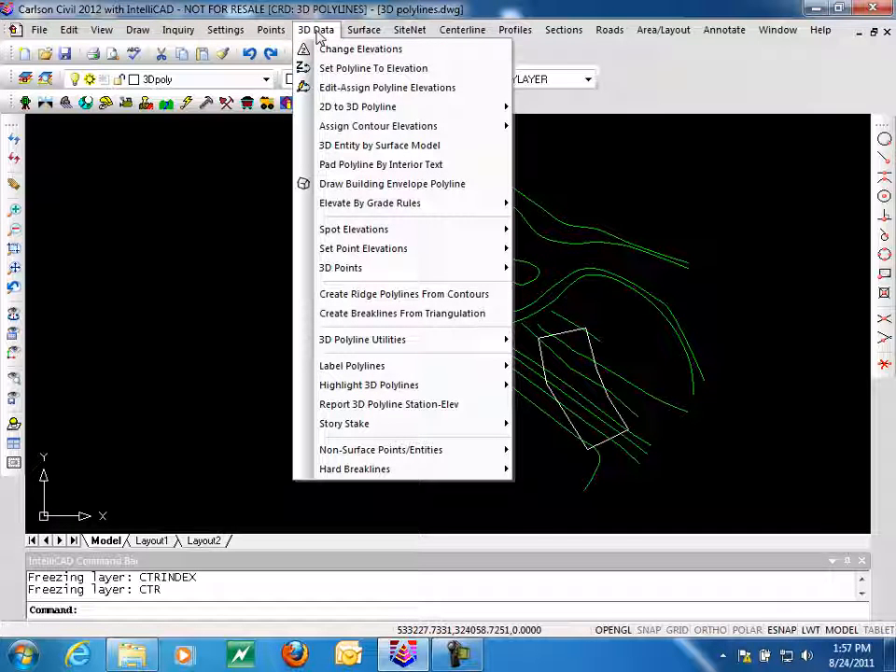
mouse_move(355, 347)
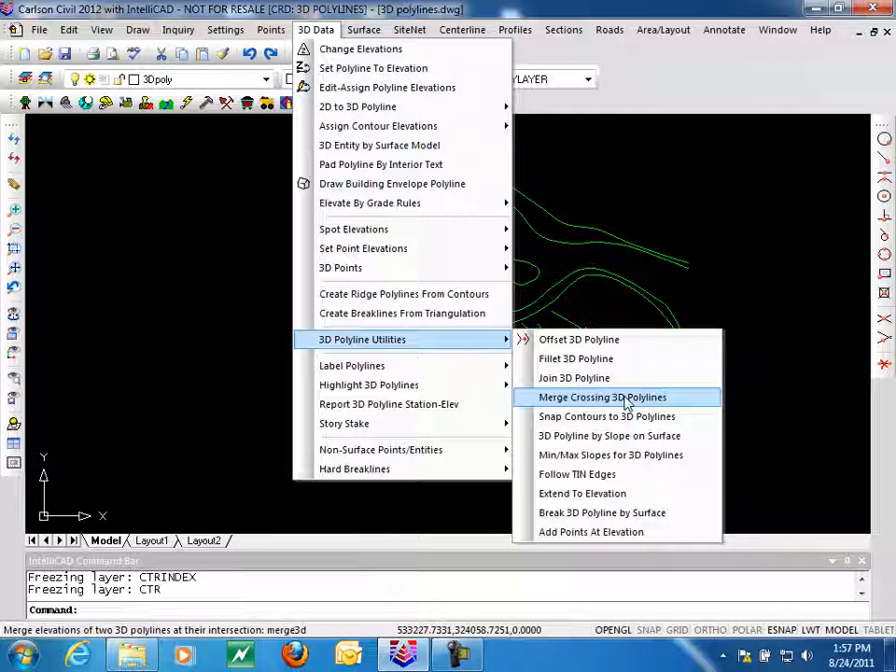
left_click(569, 406)
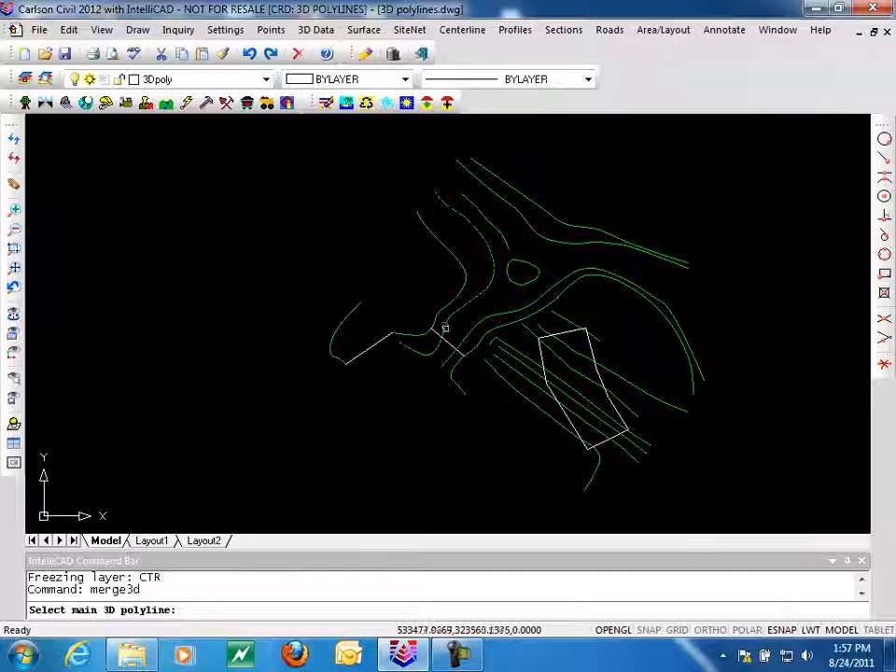
left_click(445, 324)
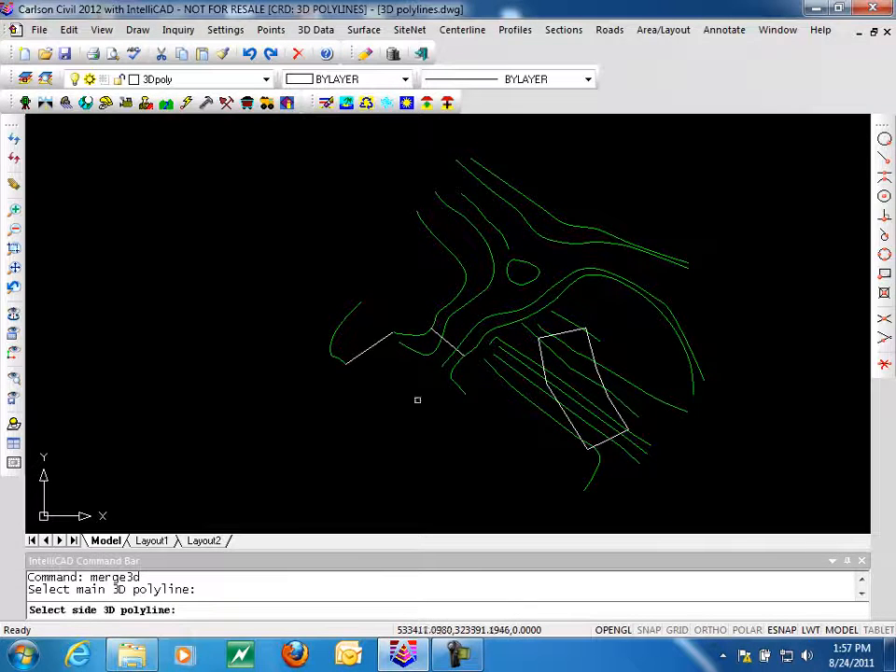
scroll(420, 395, "up", 4)
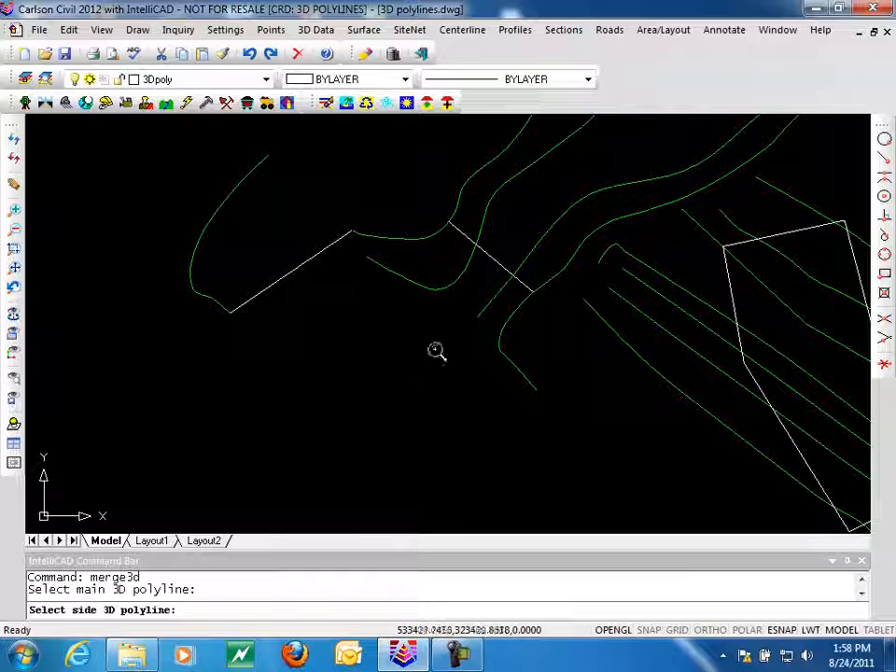
left_click(489, 256)
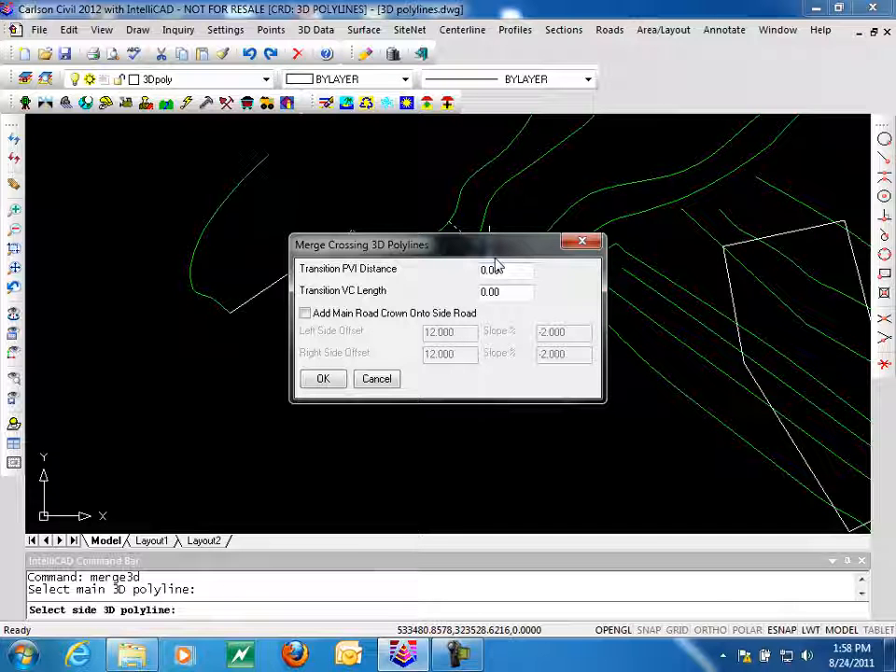
left_click_drag(474, 252, 462, 327)
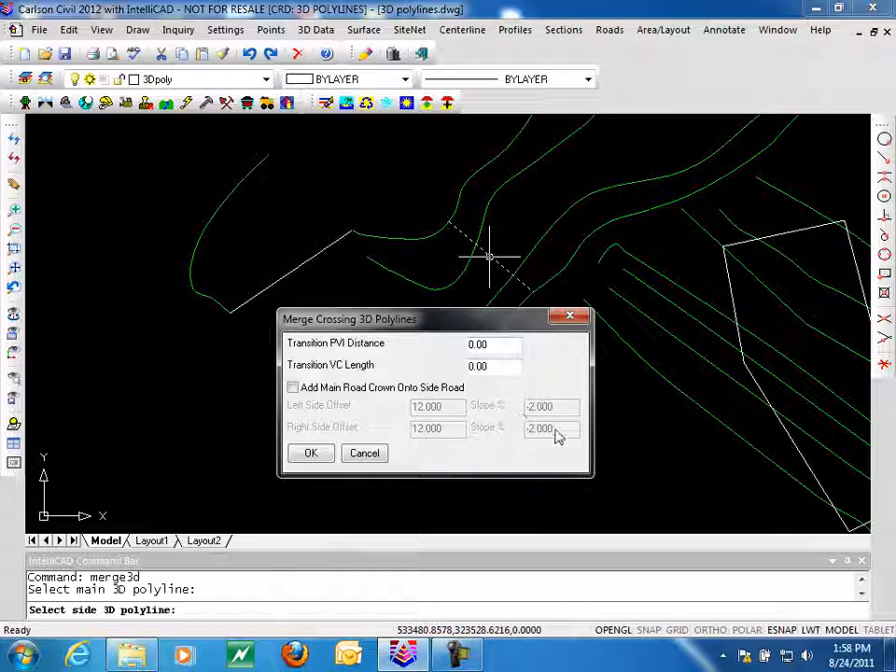
left_click(311, 453)
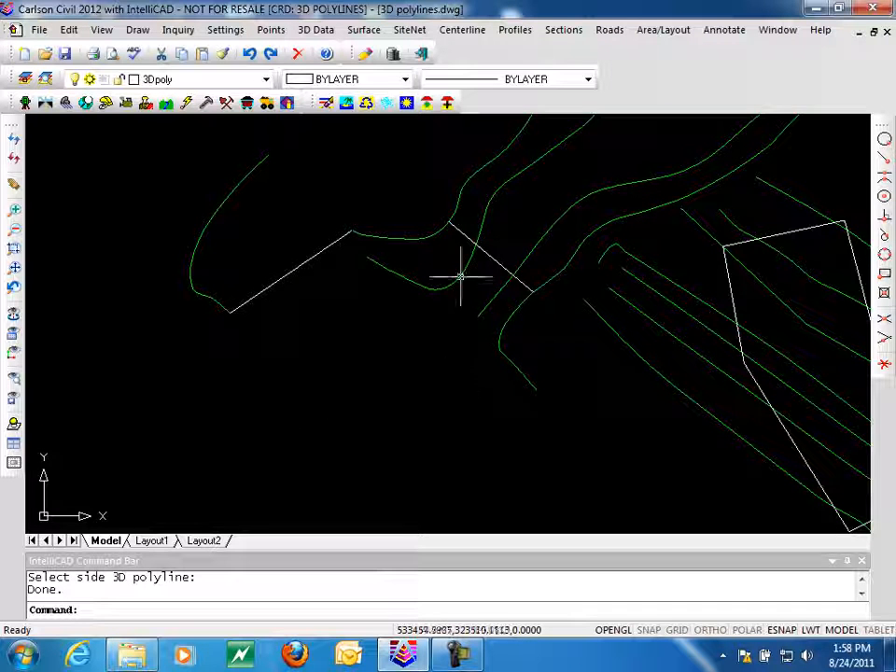
- Inspect the vertices of the white side polyline and the green main polyline at their crossing
left_click(465, 237)
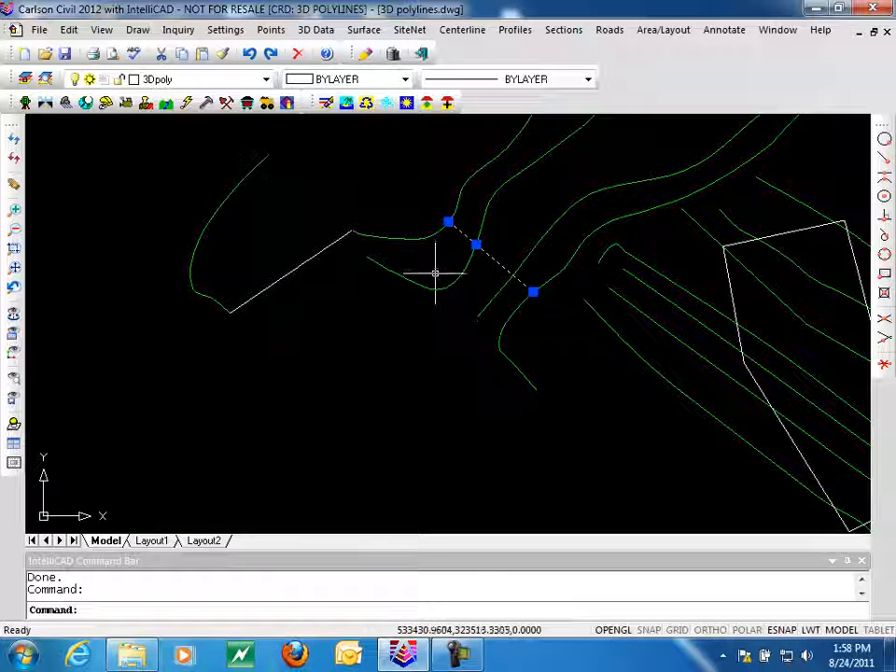
key("Escape")
key("Escape")
left_click(465, 267)
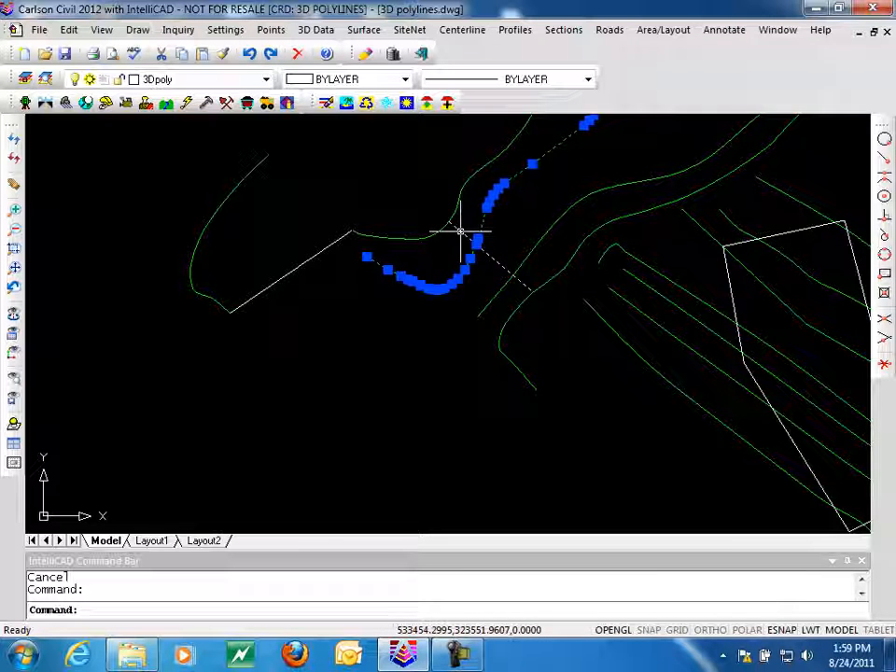
key("Escape")
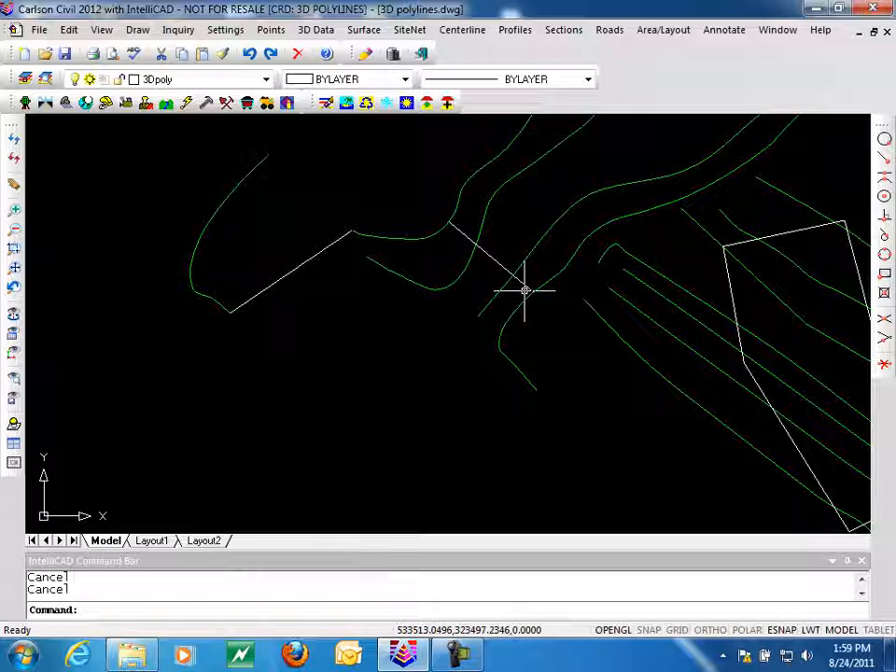
- Examine the merged crossing polylines from an angle in the 3D viewer, and close the viewer
left_click(102, 28)
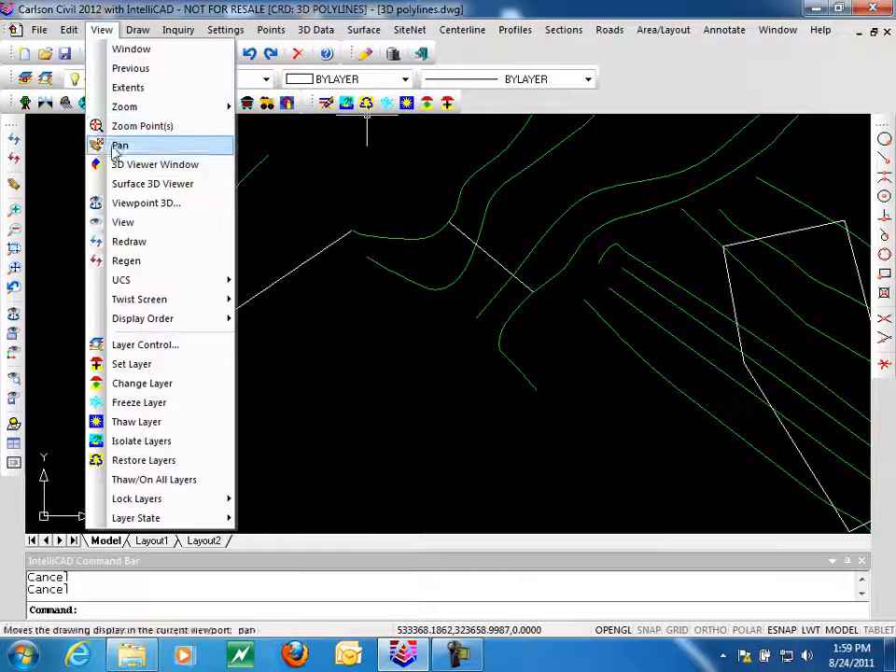
left_click(136, 165)
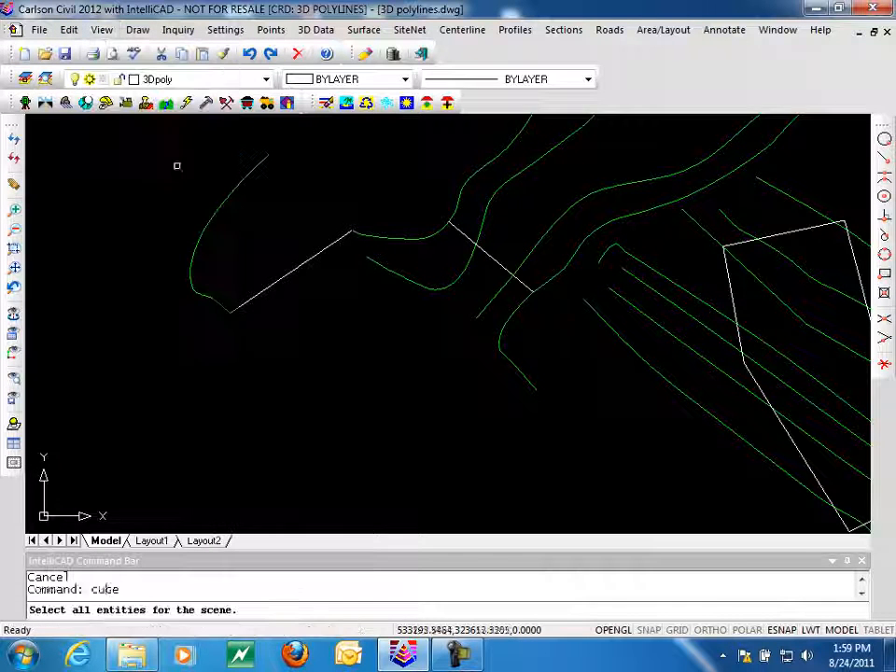
left_click(486, 253)
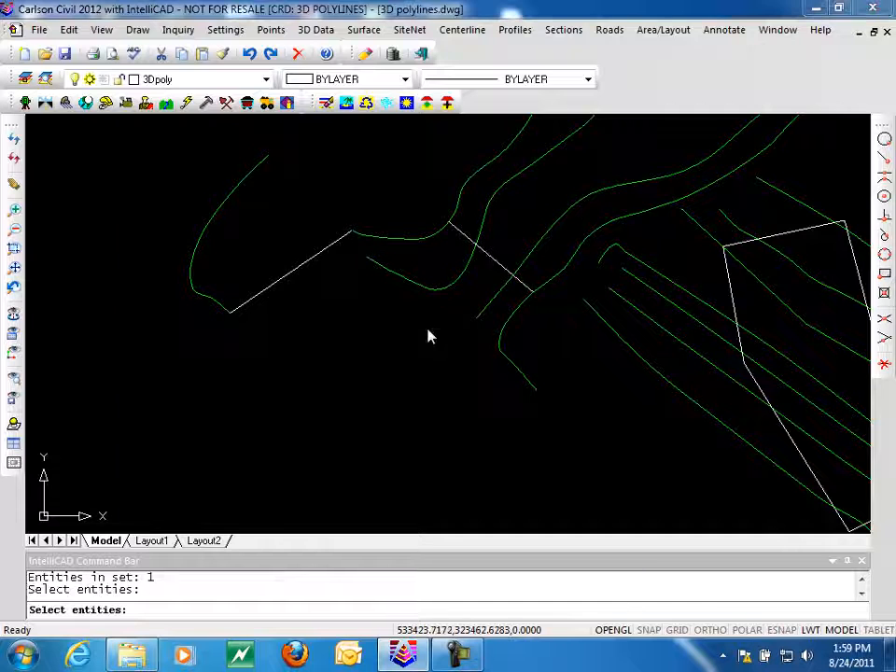
key("Return")
left_click_drag(426, 329, 299, 312)
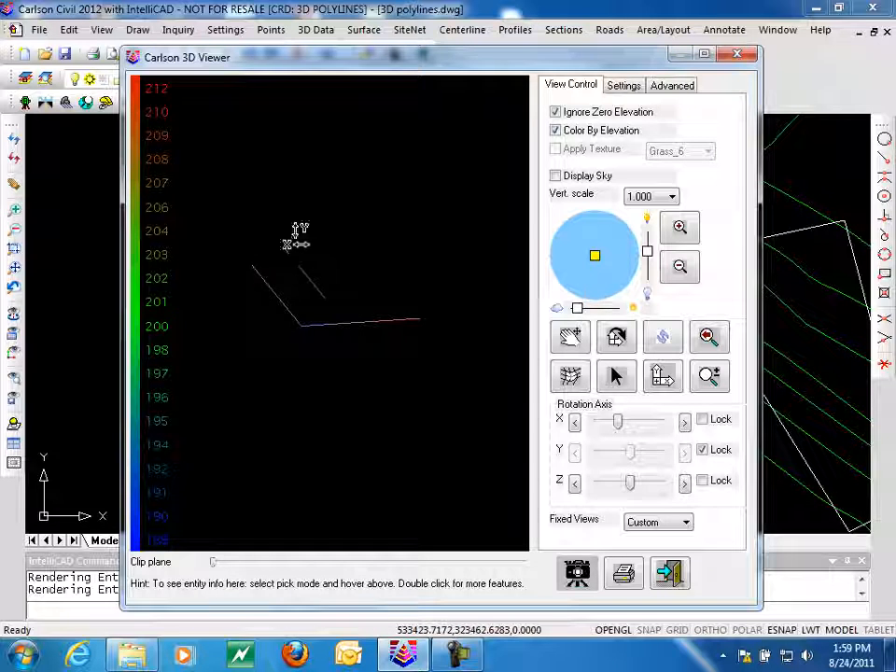
left_click(738, 54)
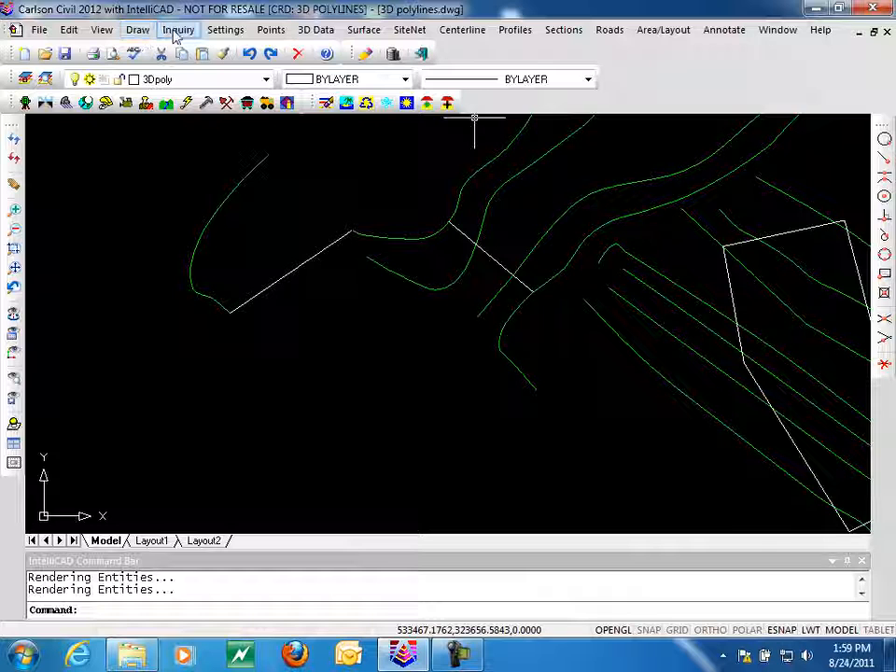
left_click(315, 29)
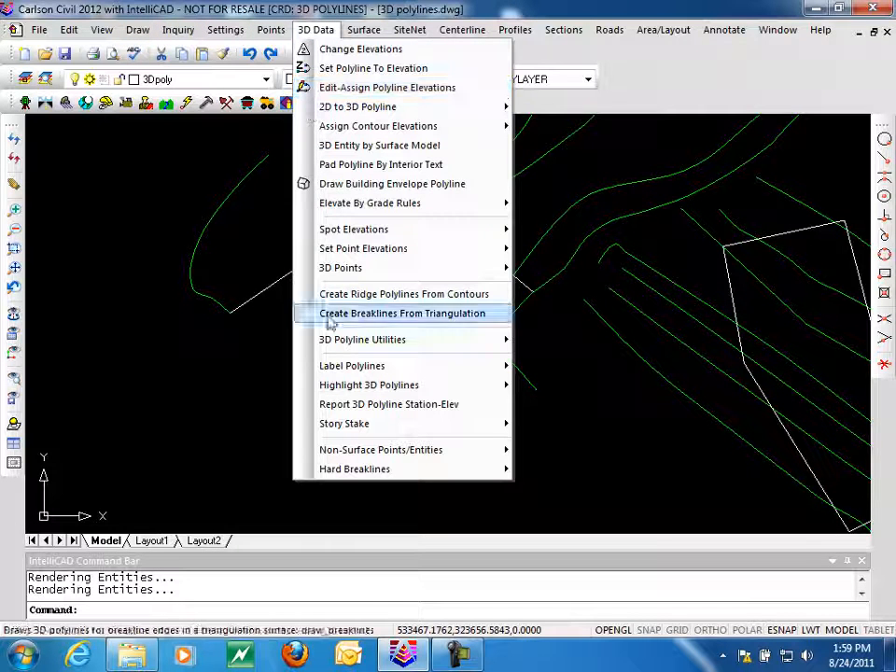
mouse_move(340, 347)
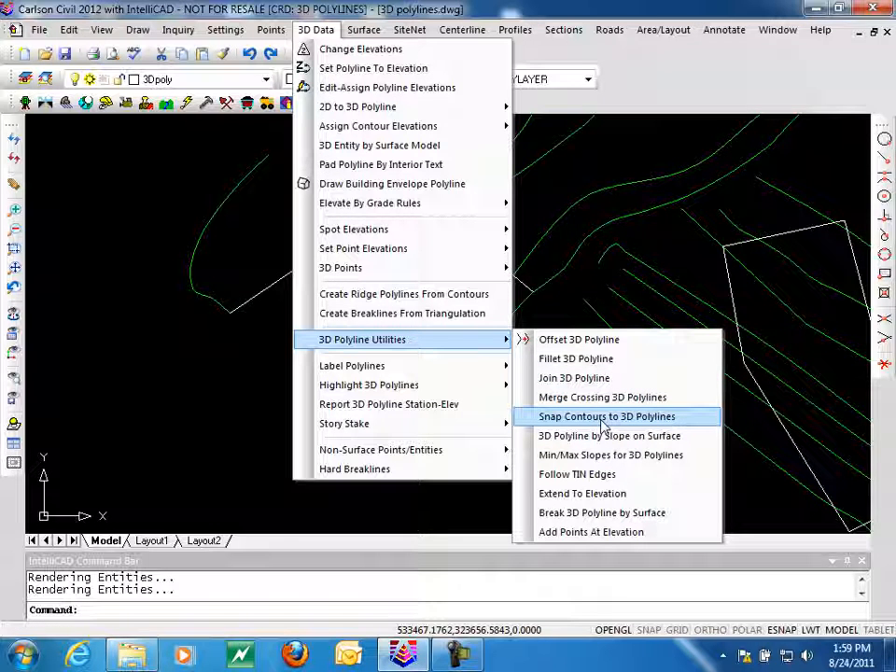
left_click(210, 402)
left_click(186, 417)
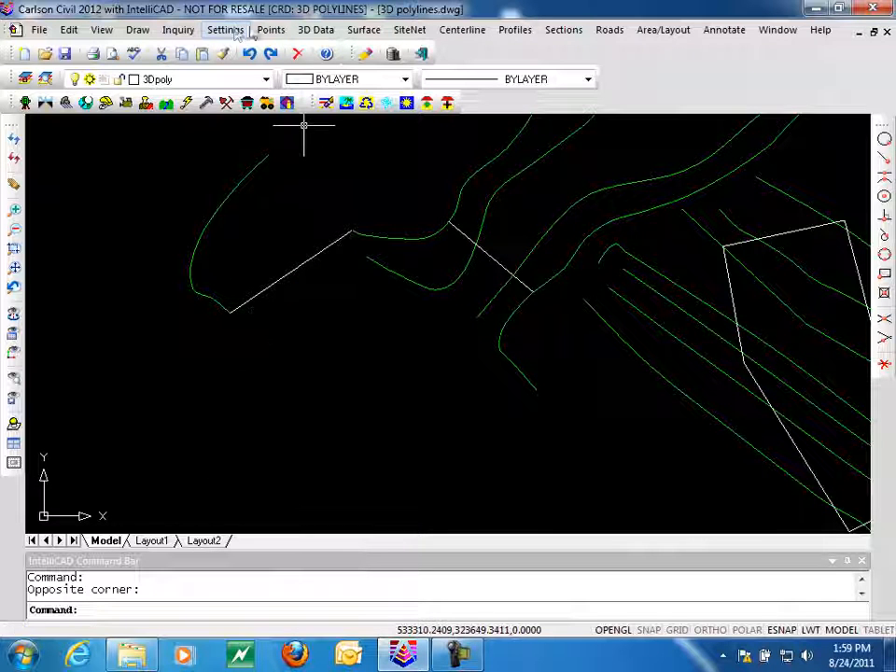
- Thaw the contour layers CTR and CTRINDEX
left_click(267, 79)
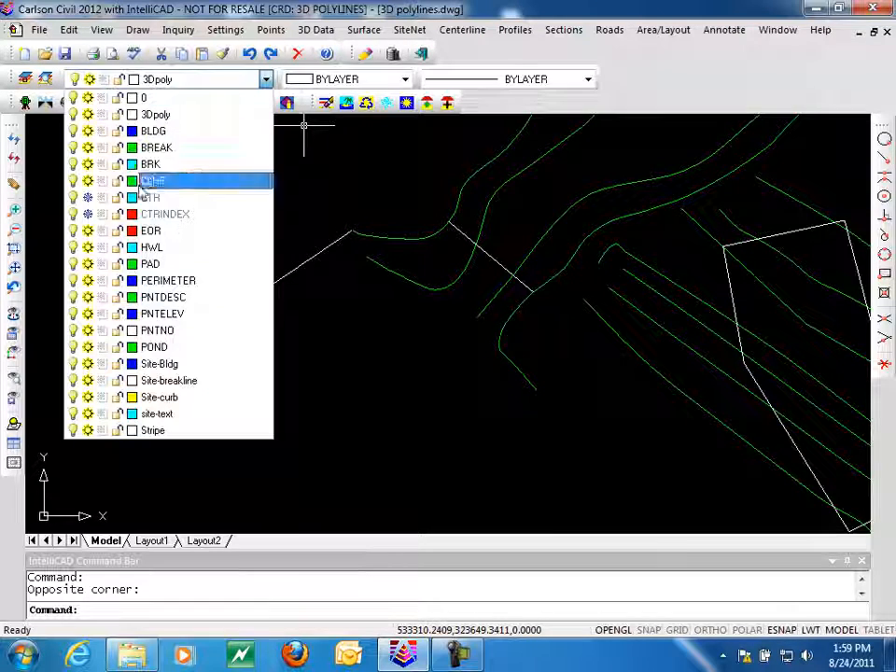
left_click(87, 197)
left_click(88, 214)
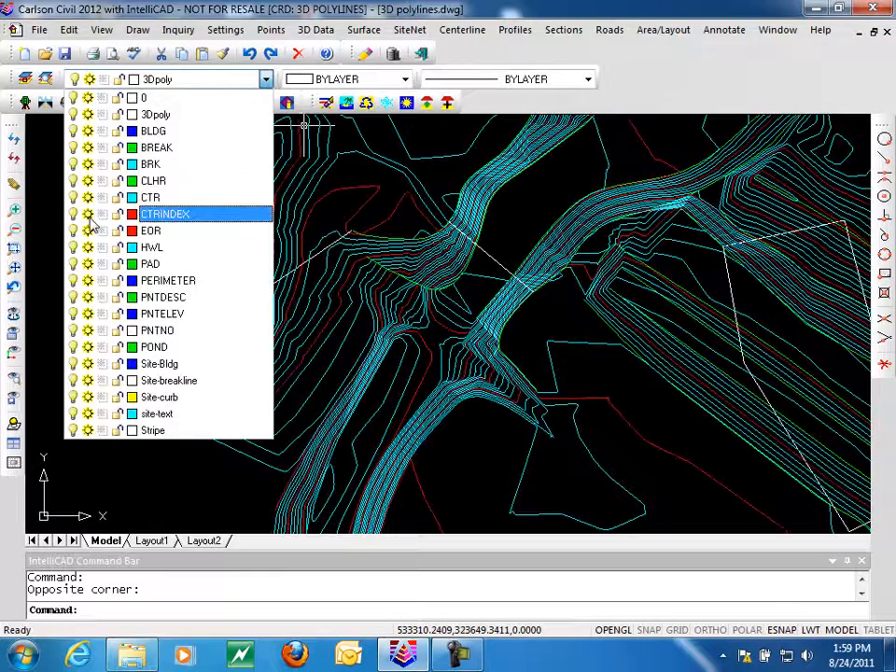
left_click(92, 481)
left_click(77, 467)
left_click(117, 435)
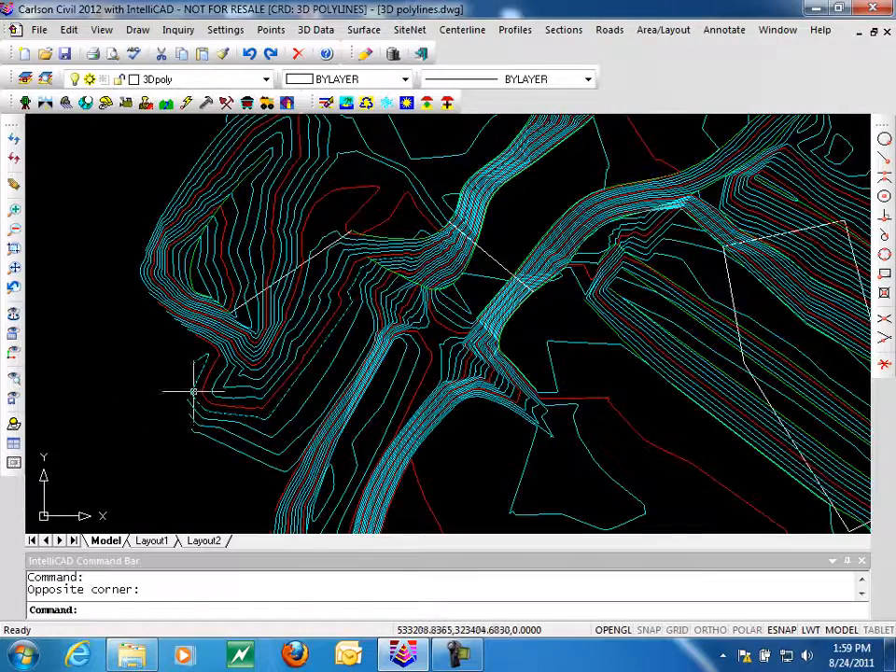
- Try to snap the CTR and CTRINDEX contours around the western white 3Dpoly line to it, with snap distance 2.000, transition 10.000 and Z tolerance 0.001
scroll(254, 308, "up", 3)
scroll(254, 308, "up", 2)
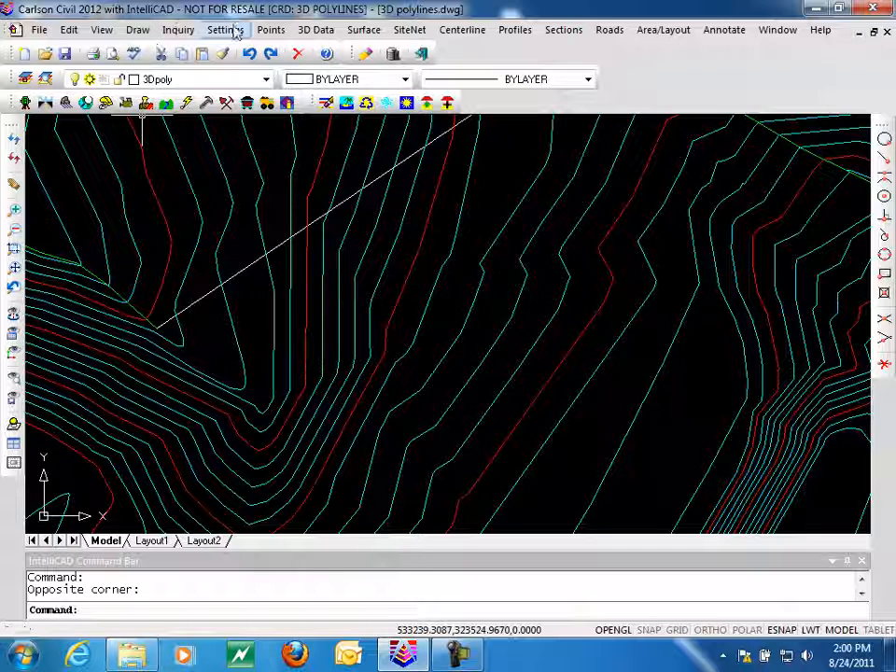
left_click(316, 29)
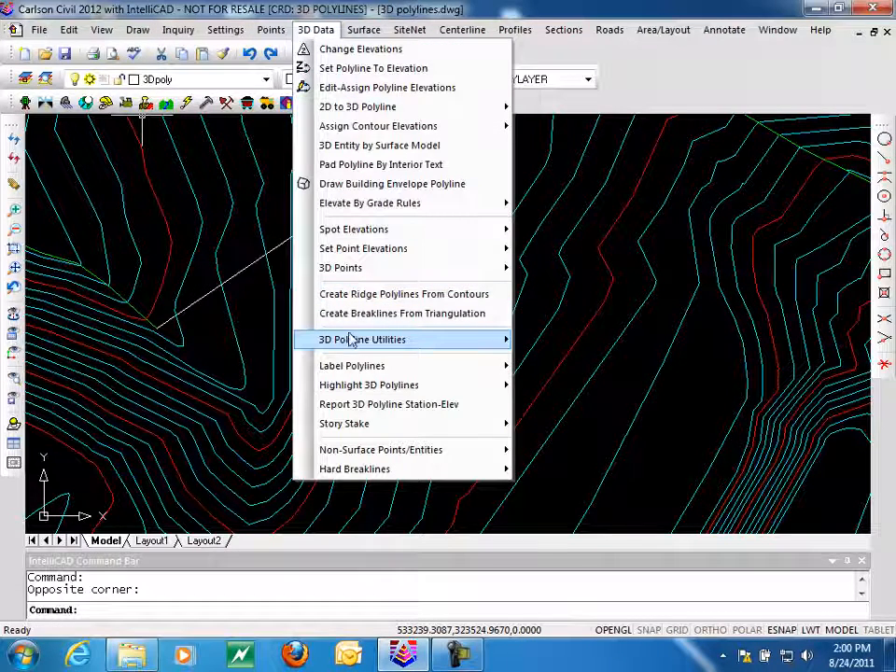
mouse_move(396, 339)
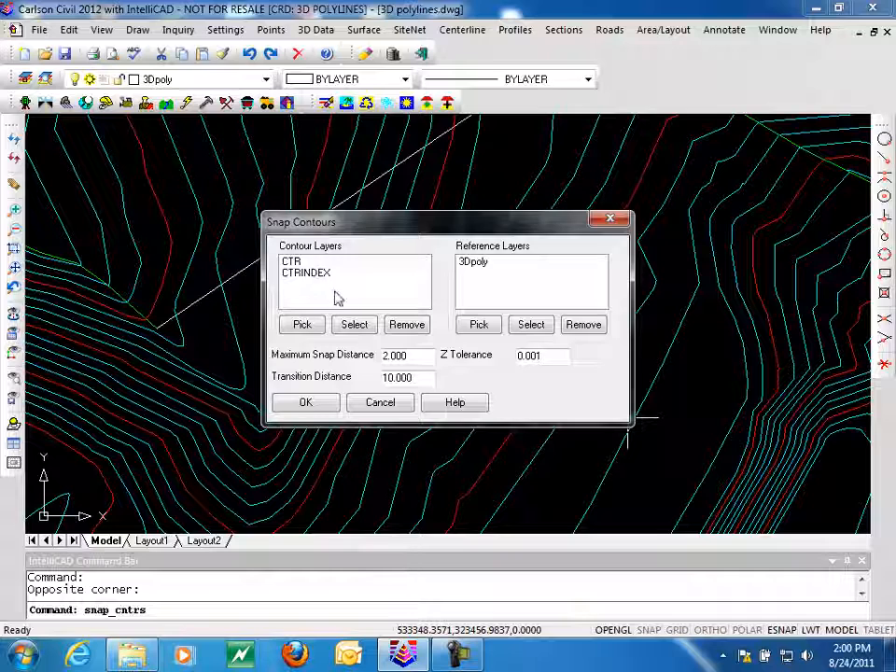
left_click(355, 326)
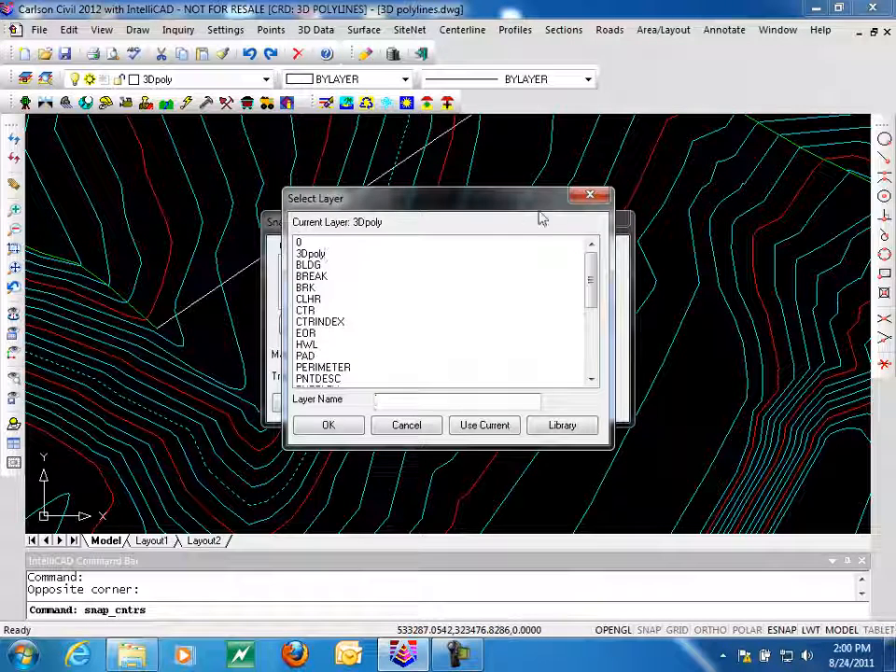
left_click(590, 194)
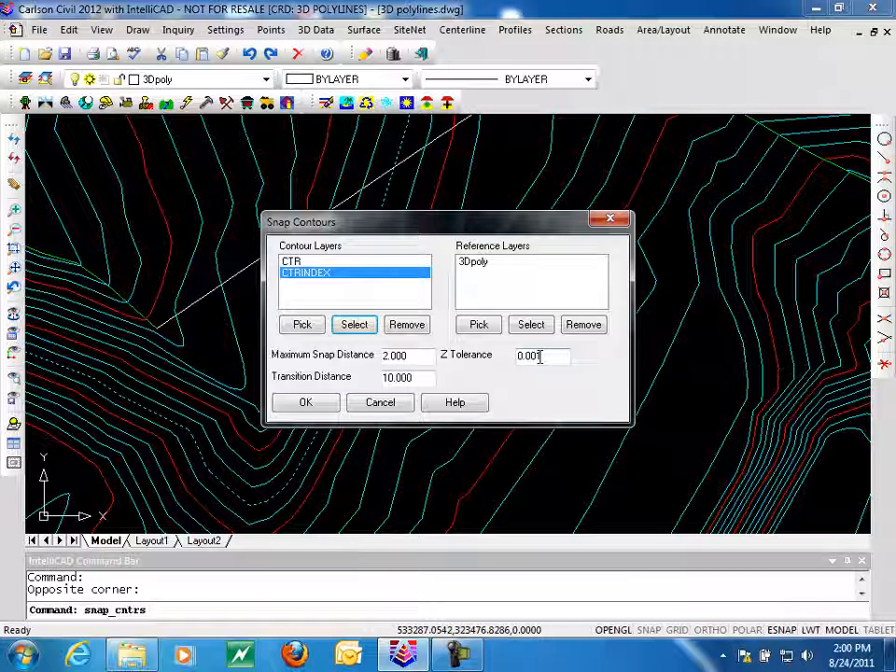
left_click_drag(550, 355, 516, 355)
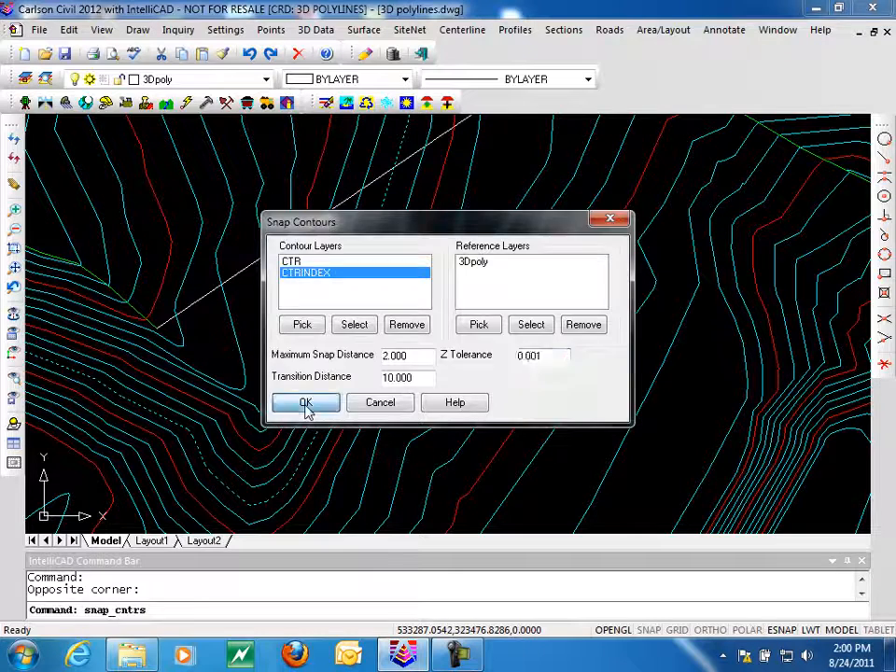
left_click(305, 407)
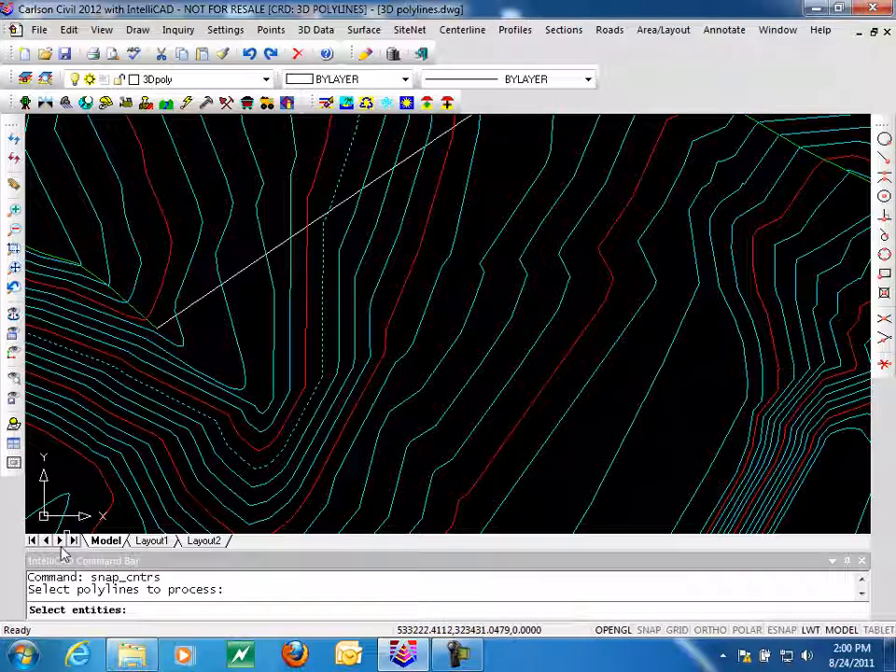
left_click(373, 122)
left_click(74, 406)
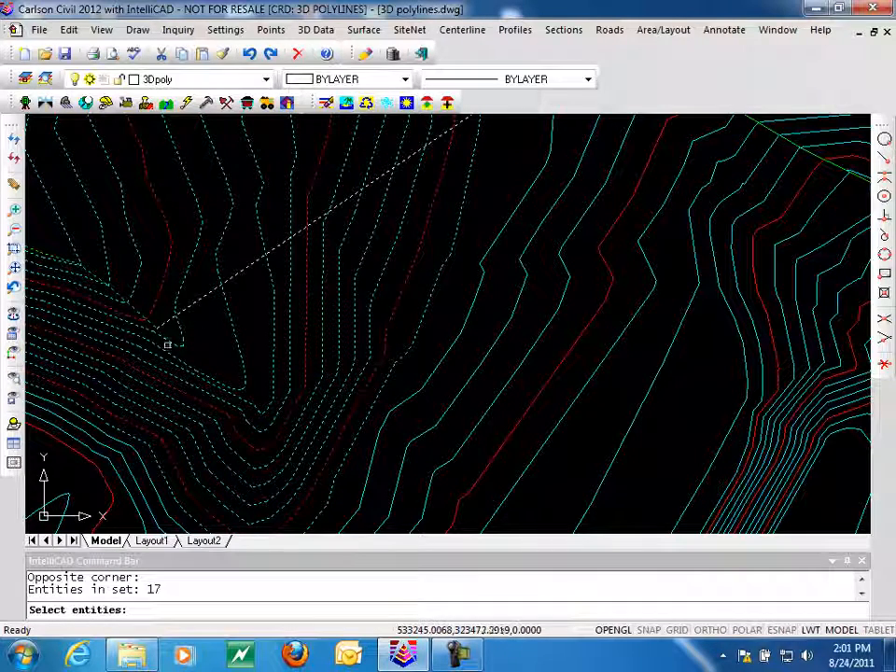
key("Return")
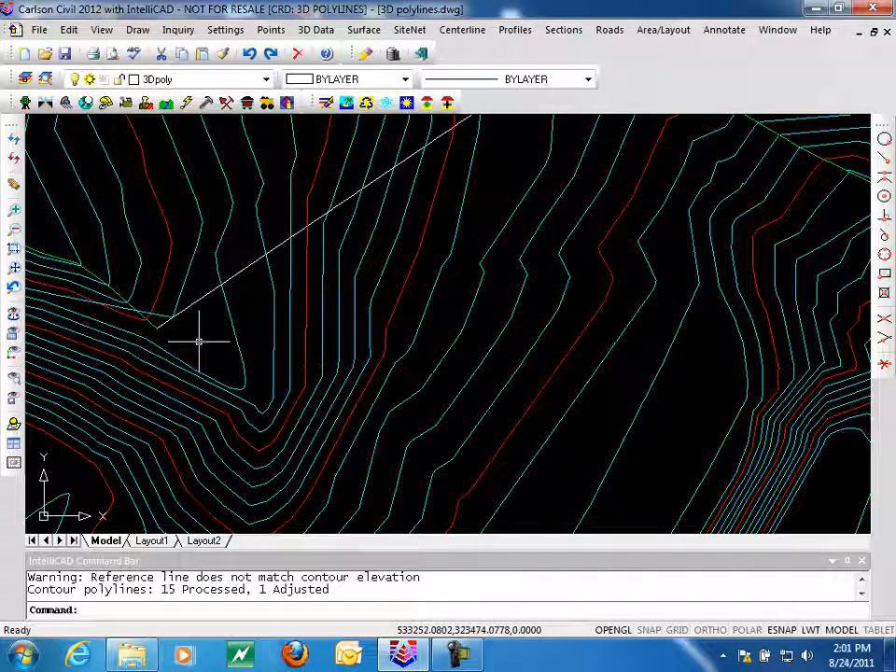
- Undo the contour snapping and the preceding zoom
type("u")
key("Return")
type("u")
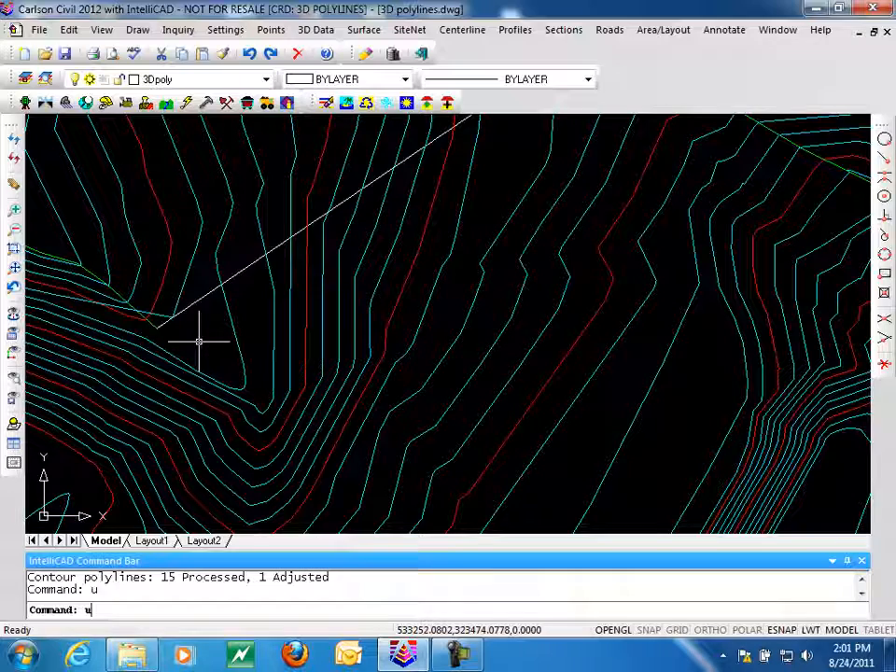
right_click(198, 341)
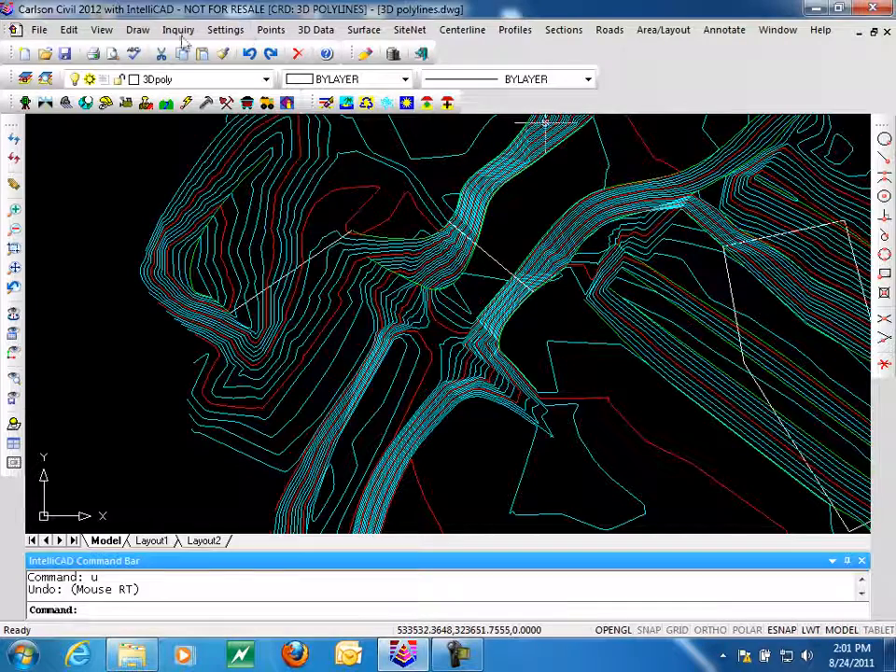
- Start a 3D Polyline by Slope on Surface on layer SLOPE_PLINE, using the EG.tin surface
left_click(225, 30)
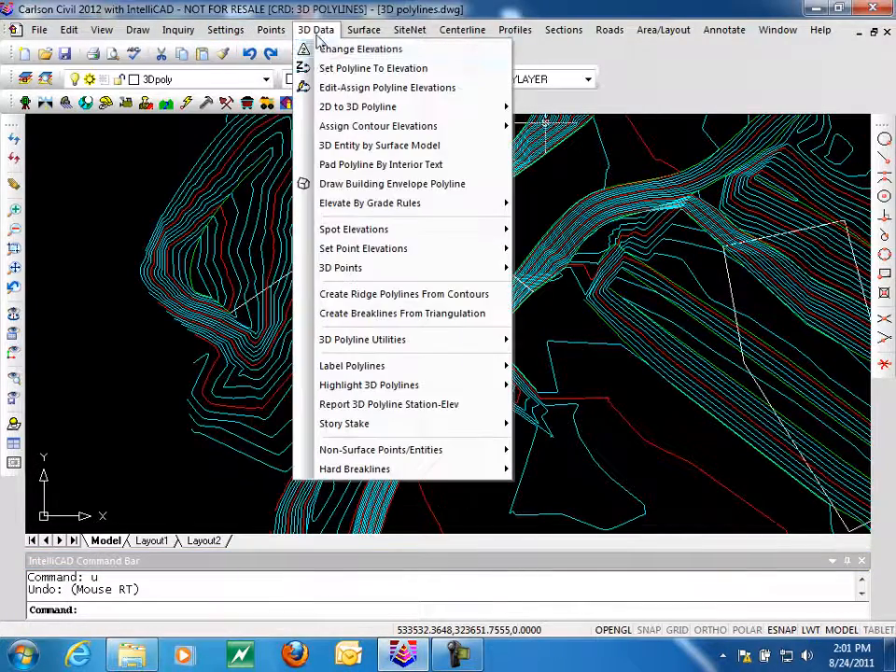
mouse_move(348, 340)
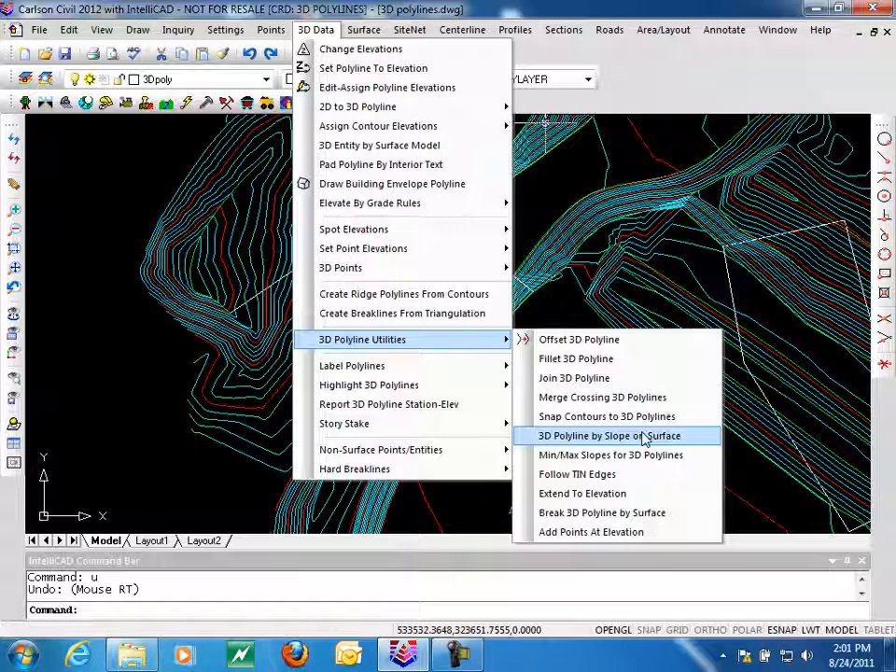
left_click(565, 437)
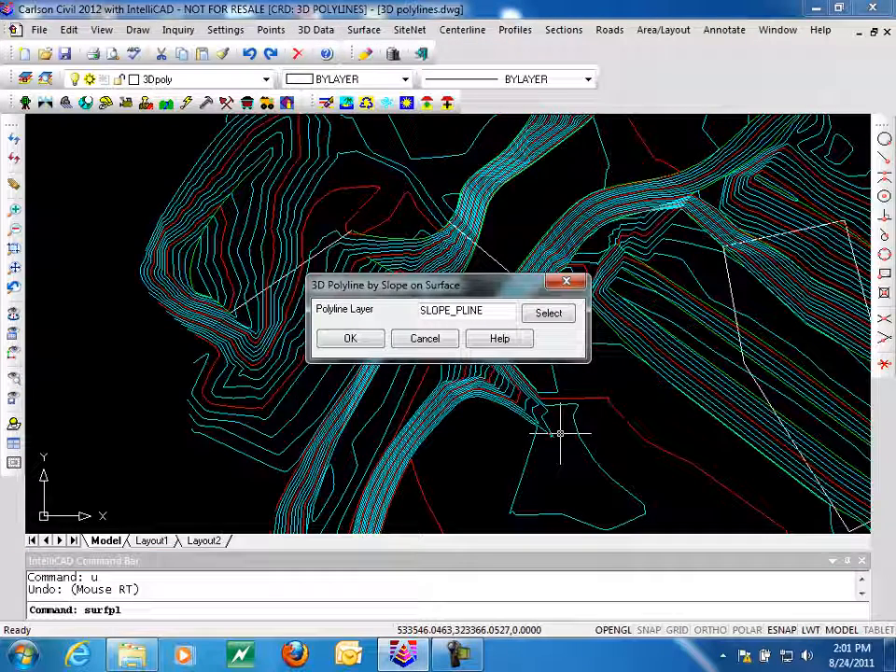
left_click(353, 339)
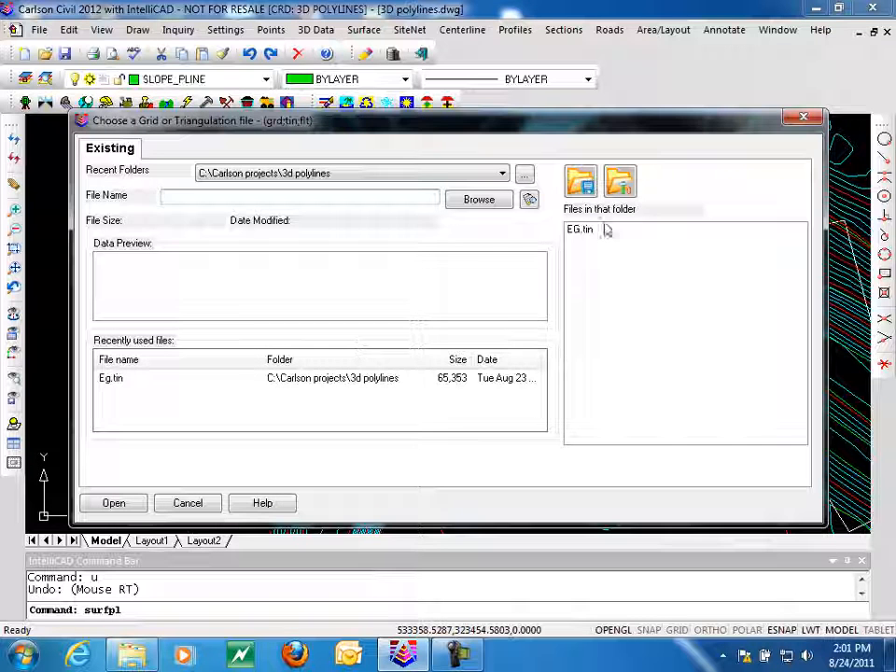
left_click(574, 234)
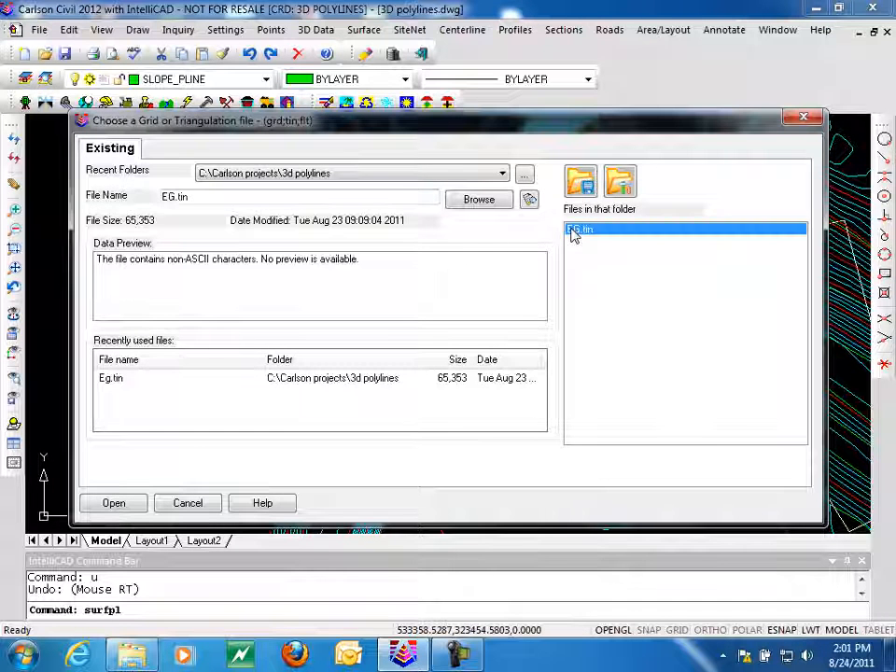
left_click(114, 503)
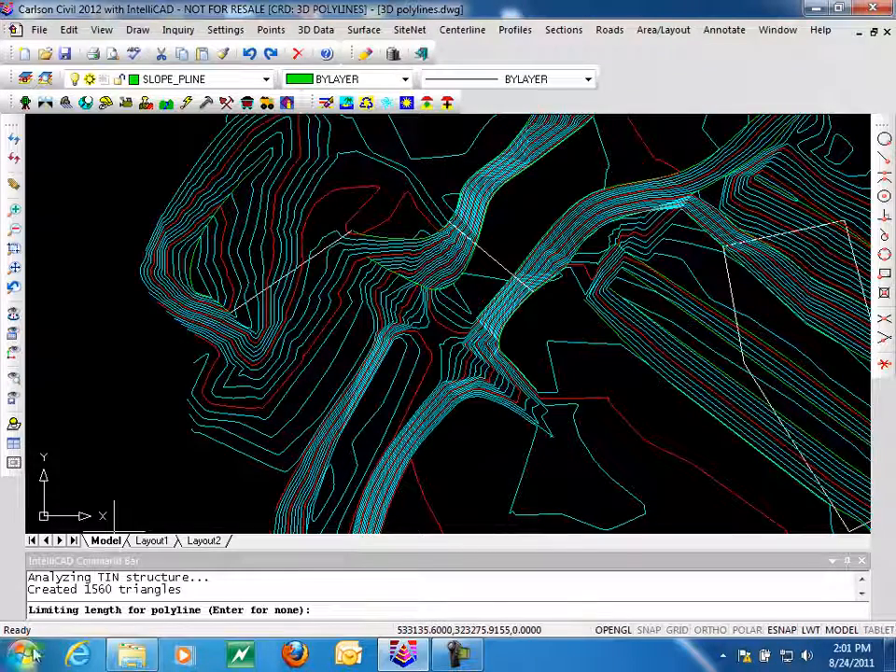
- Create the slope polyline from the central road bank's upper edge with object snaps off, no length limit, direction Up and Left, at 5 percent slope
scroll(560, 216, "up", 3)
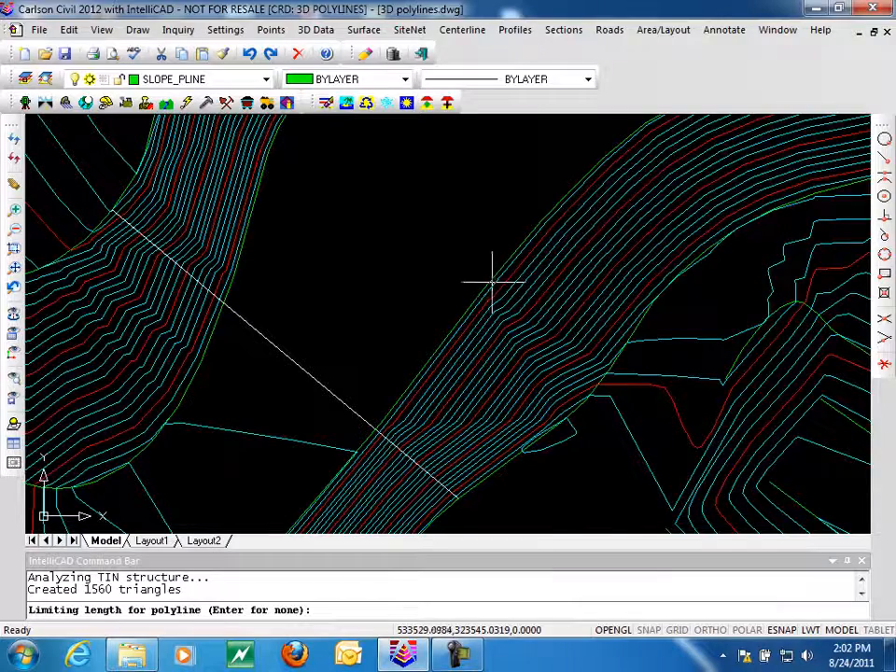
scroll(461, 282, "up", 2)
scroll(466, 287, "down", 2)
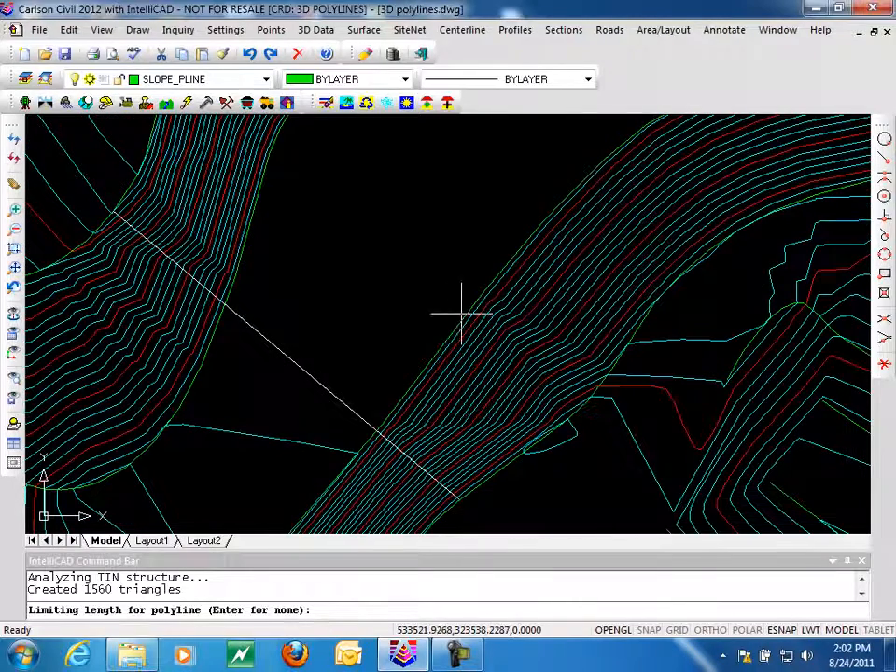
key("Return")
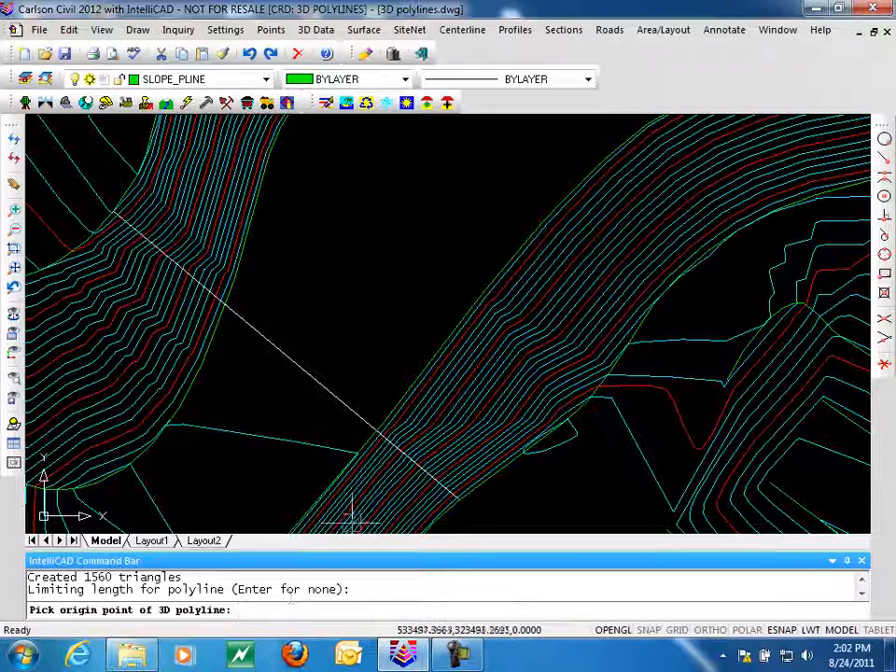
left_click(782, 630)
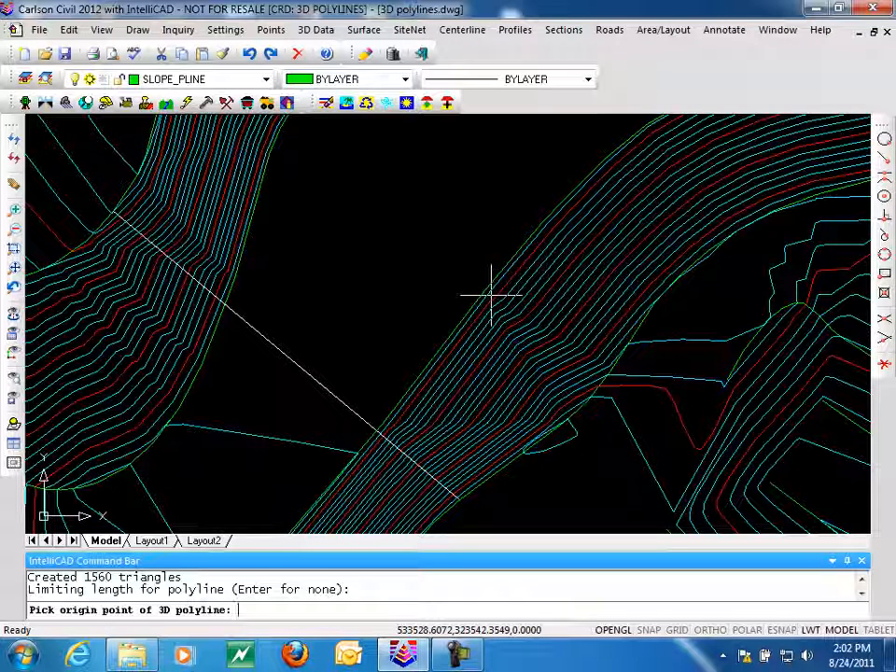
left_click(491, 295)
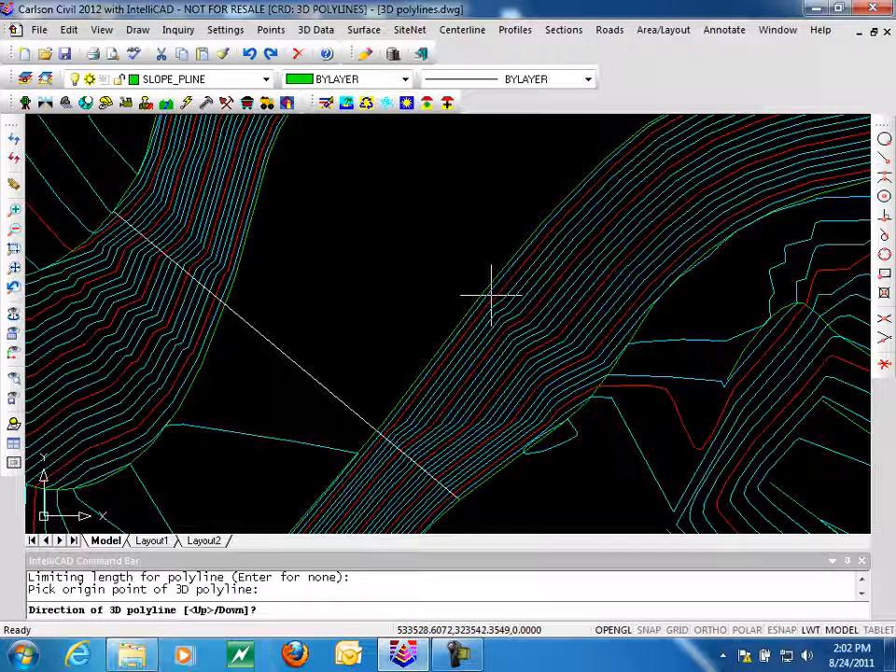
key("Return")
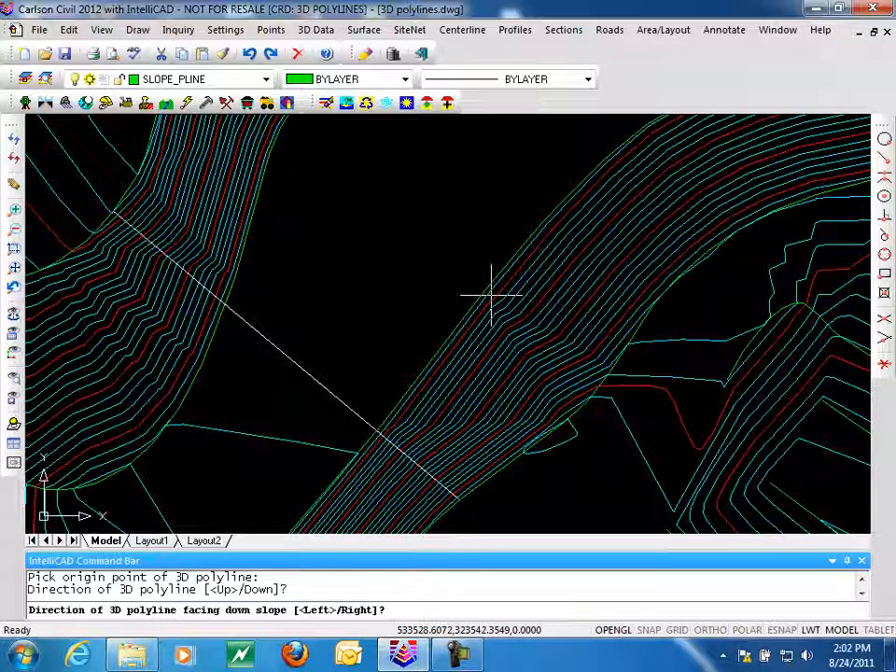
key("Return")
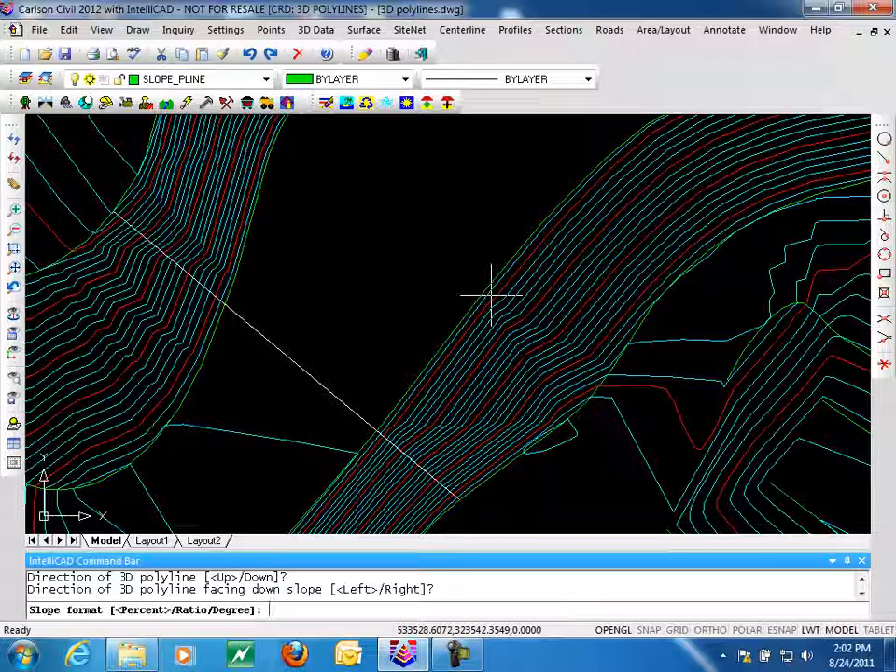
key("Return")
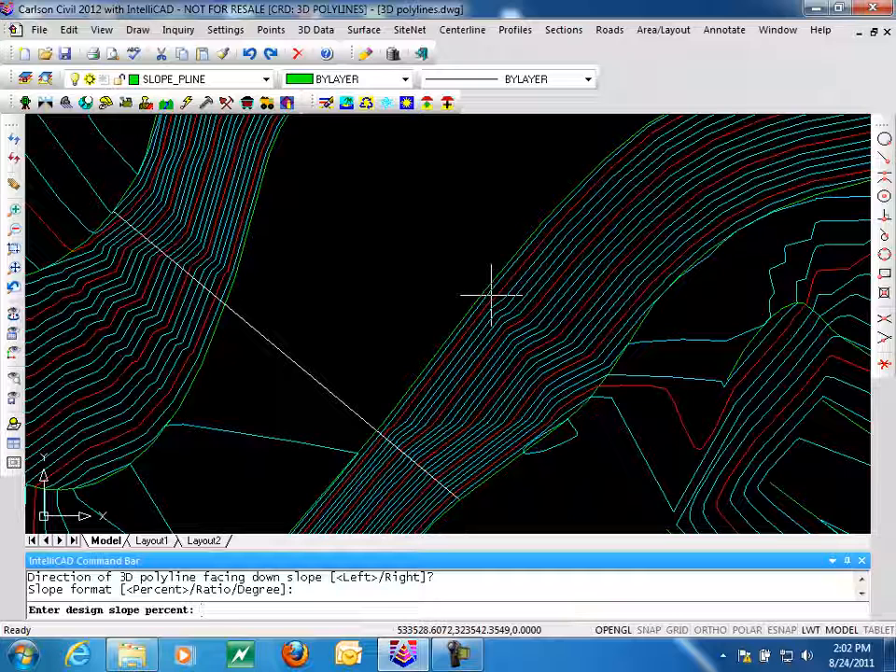
key("Return")
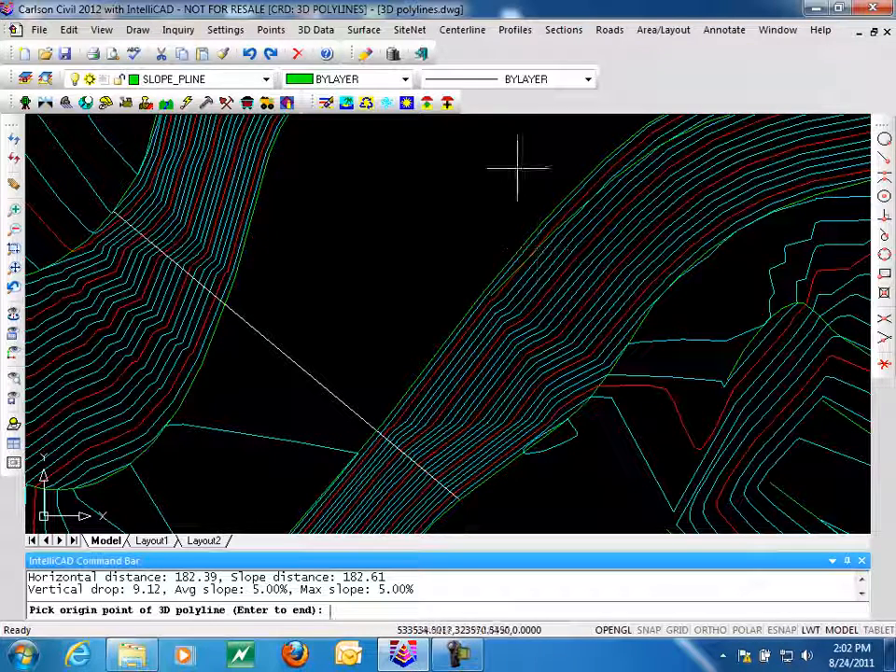
key("Return")
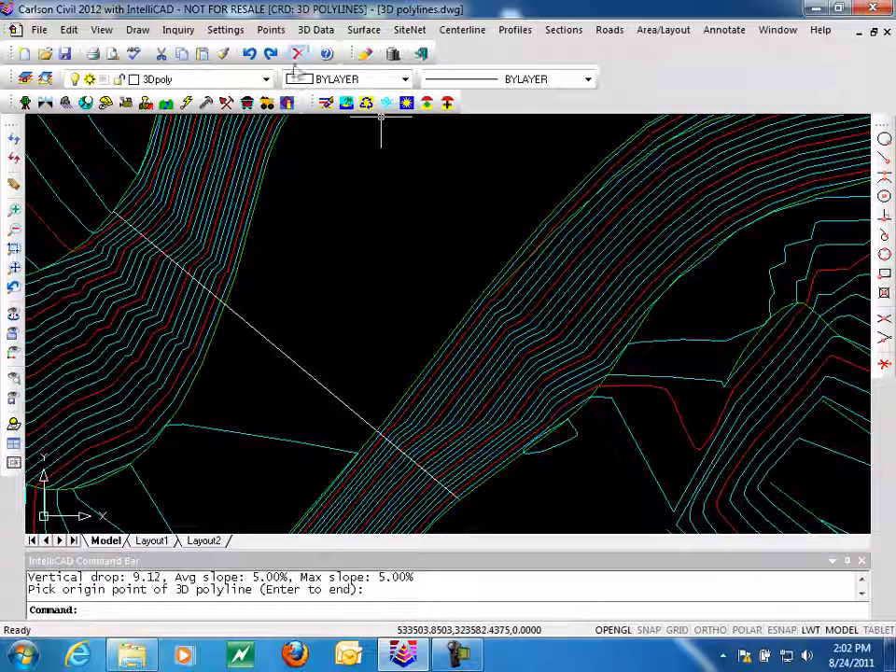
- Freeze the CTR contour layer by picking one of its contours on the road bank
left_click(386, 104)
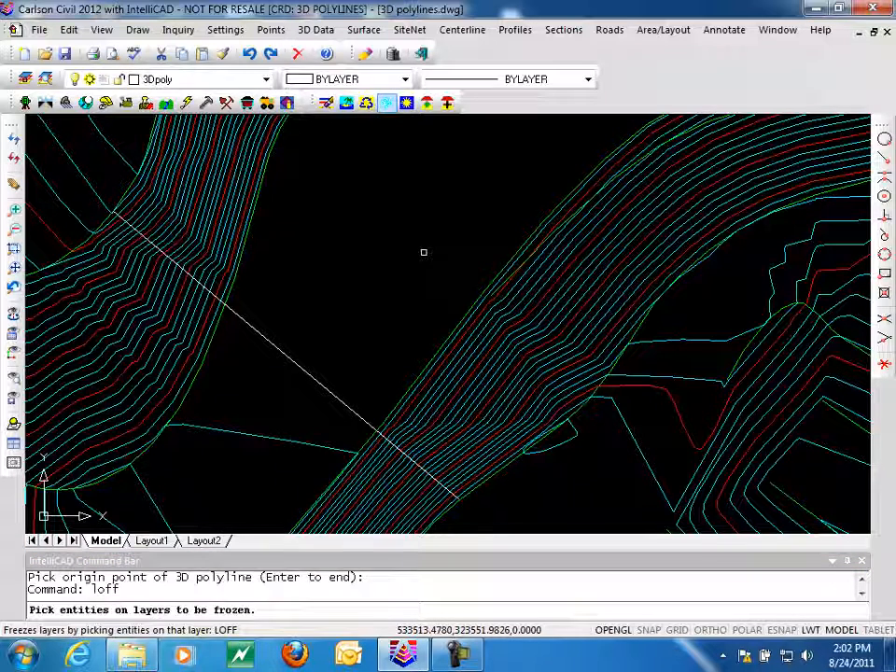
left_click(534, 287)
key("Return")
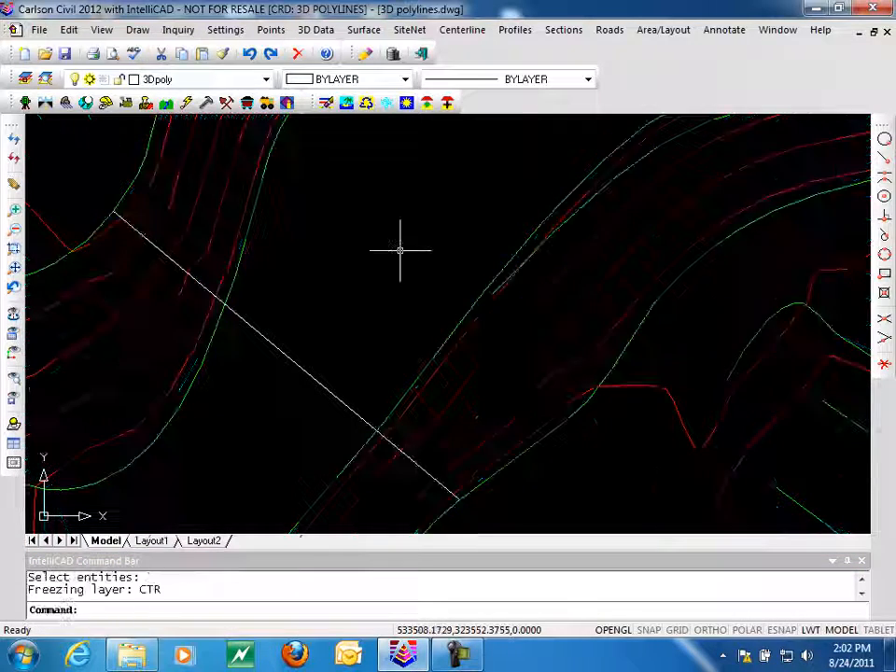
- Examine the course of the new green slope polyline along the road bank from start to end, and clear the selection
mouse_move(487, 218)
middle_mouse_down()
mouse_move(456, 248)
mouse_move(320, 334)
middle_mouse_up()
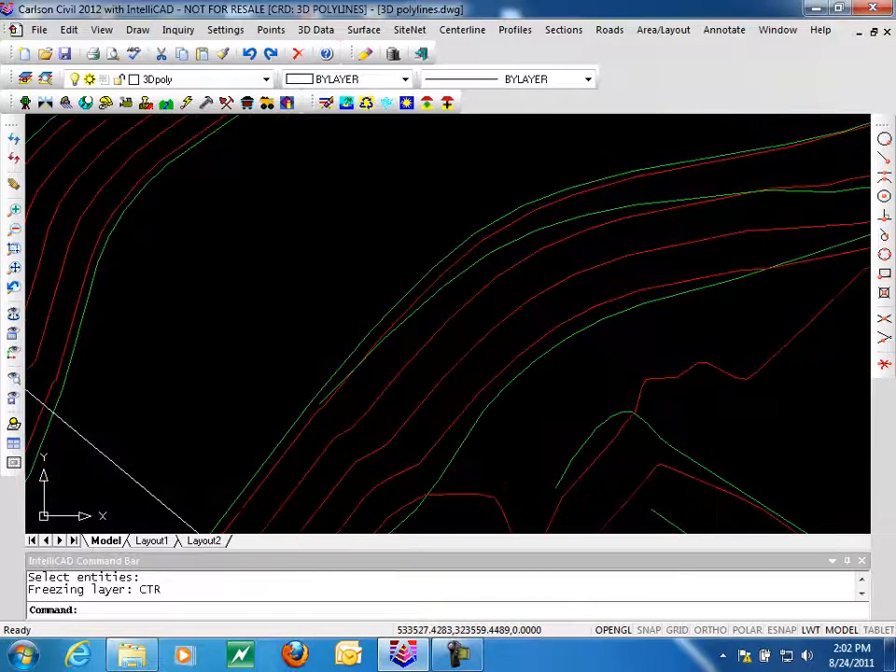
left_click(469, 270)
middle_click_drag(534, 320, 219, 430)
middle_click_drag(590, 351, 289, 442)
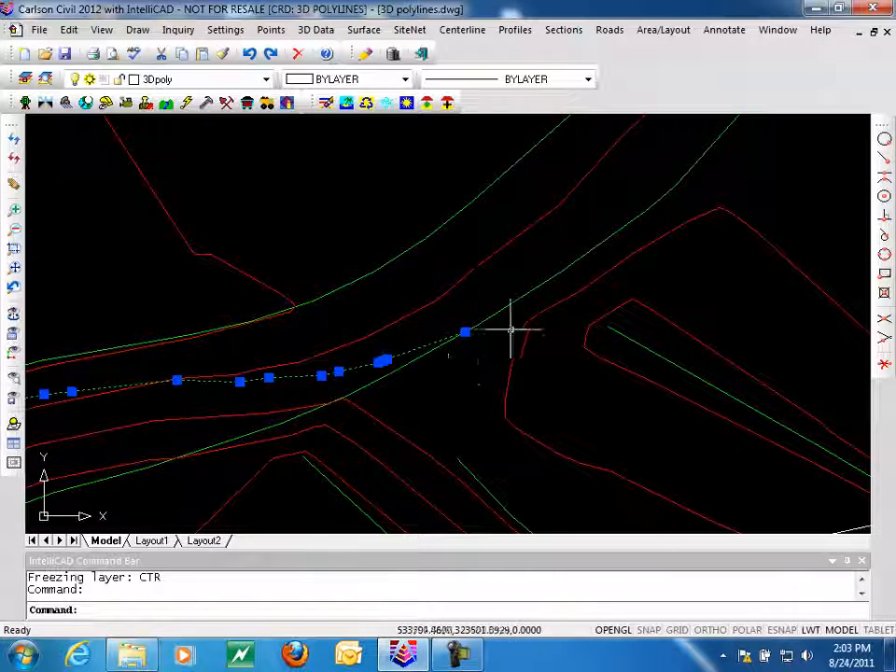
scroll(443, 395, "down", 2)
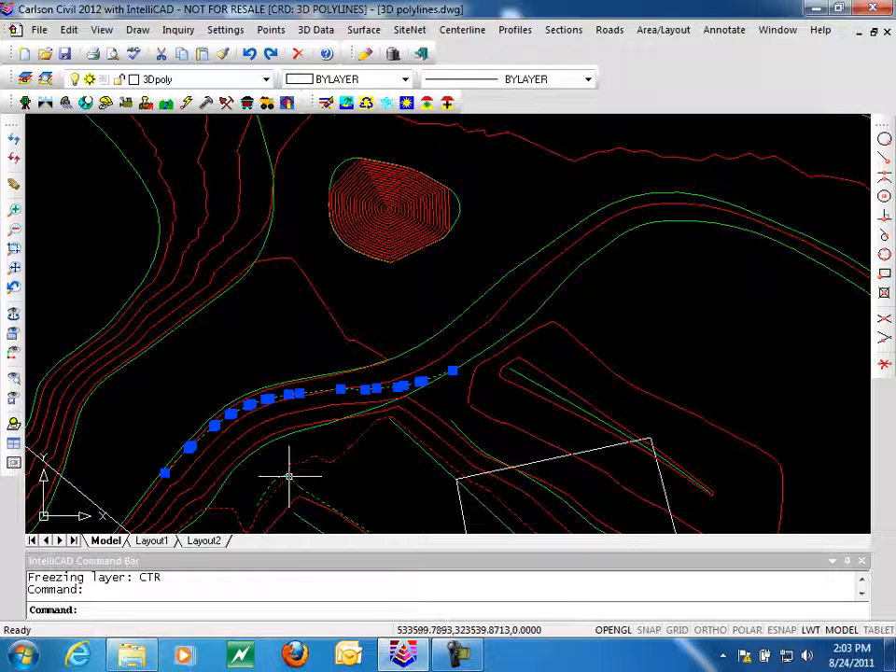
key("Escape")
key("Escape")
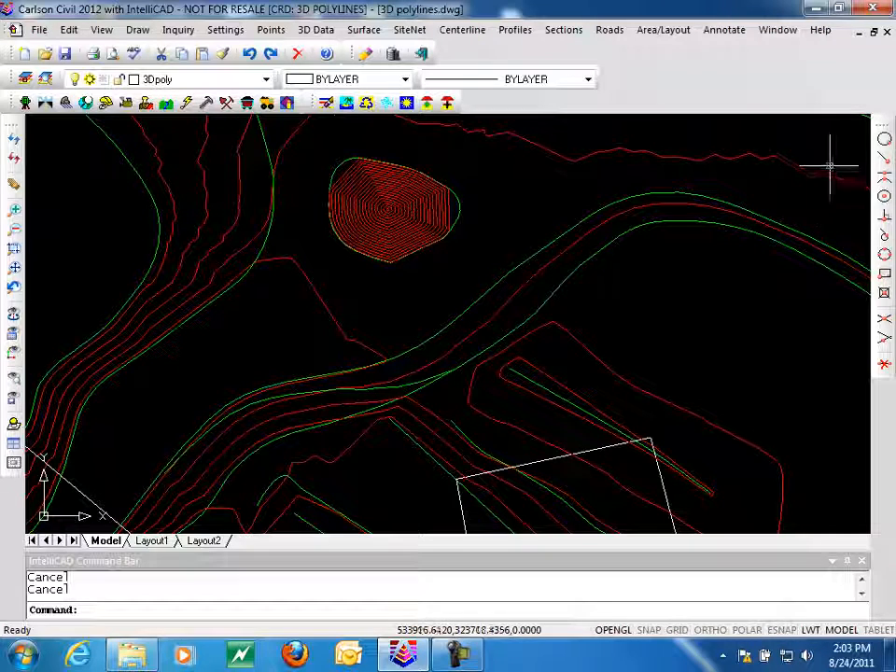
- Set up Min/Max Slopes for 3D Polylines with slopes in either direction, minimum 1 percent and maximum 10 percent
scroll(259, 401, "down", 2)
middle_click_drag(233, 465, 390, 364)
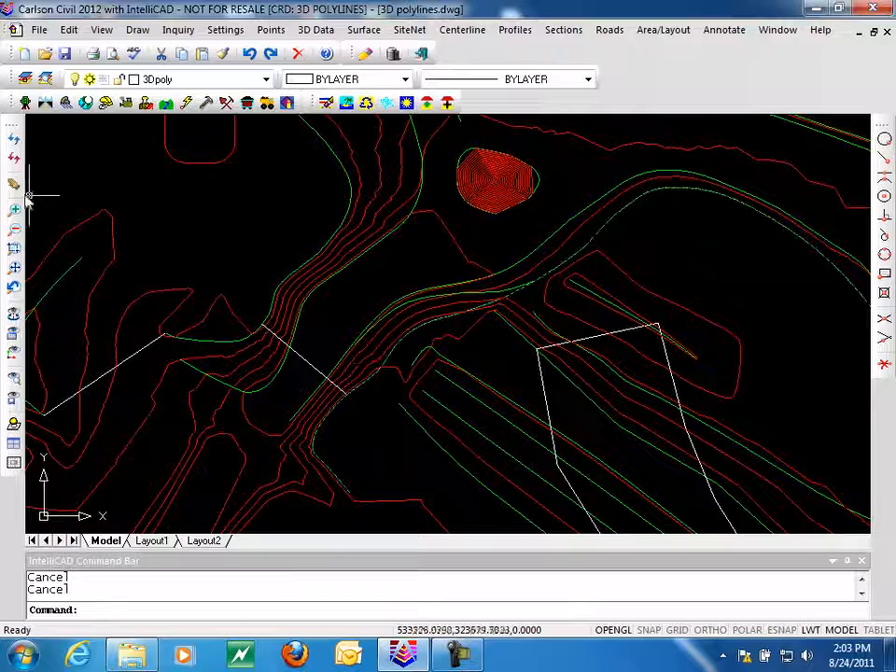
left_click(237, 30)
mouse_move(313, 31)
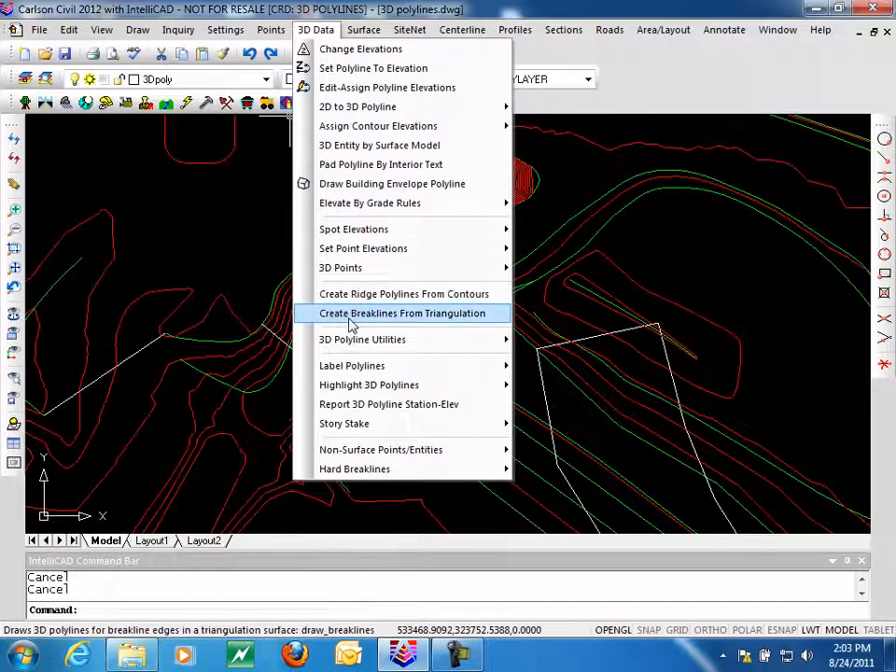
mouse_move(339, 340)
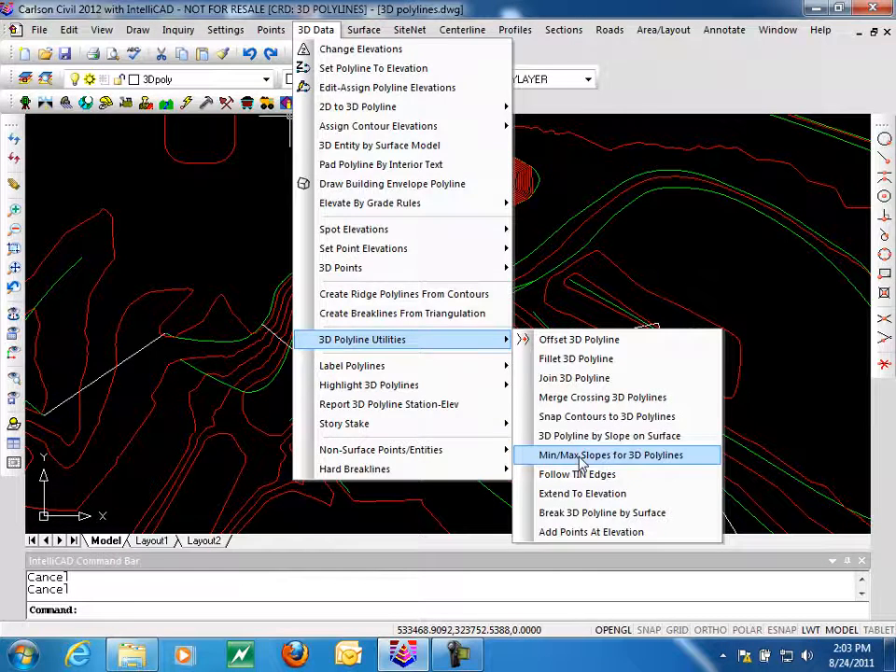
left_click(579, 457)
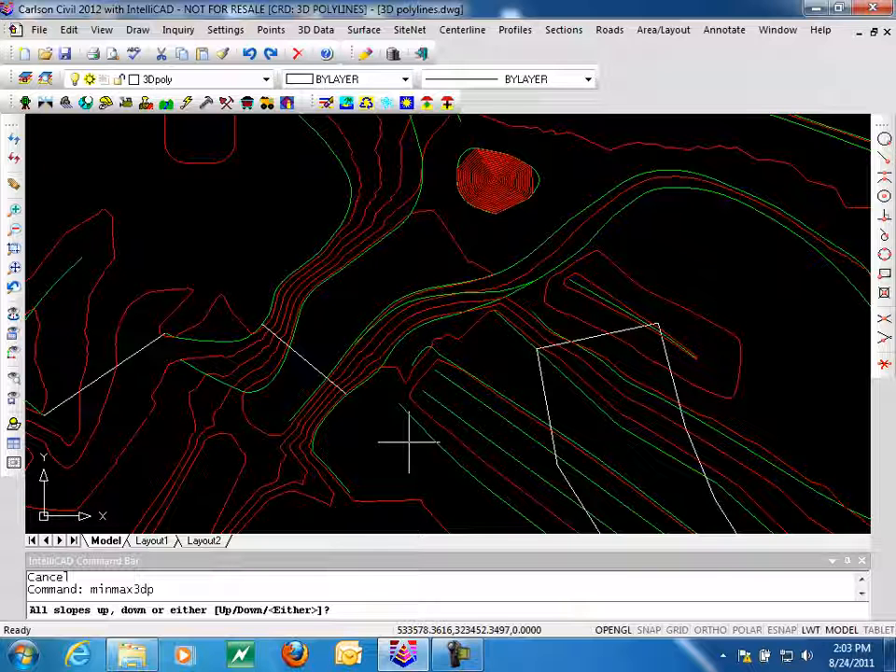
key("Return")
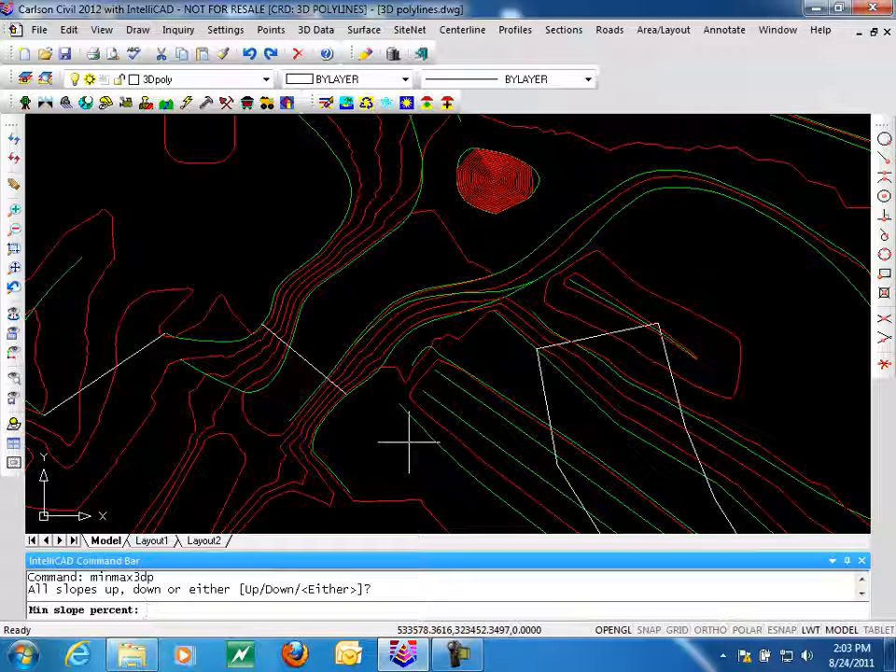
type("1")
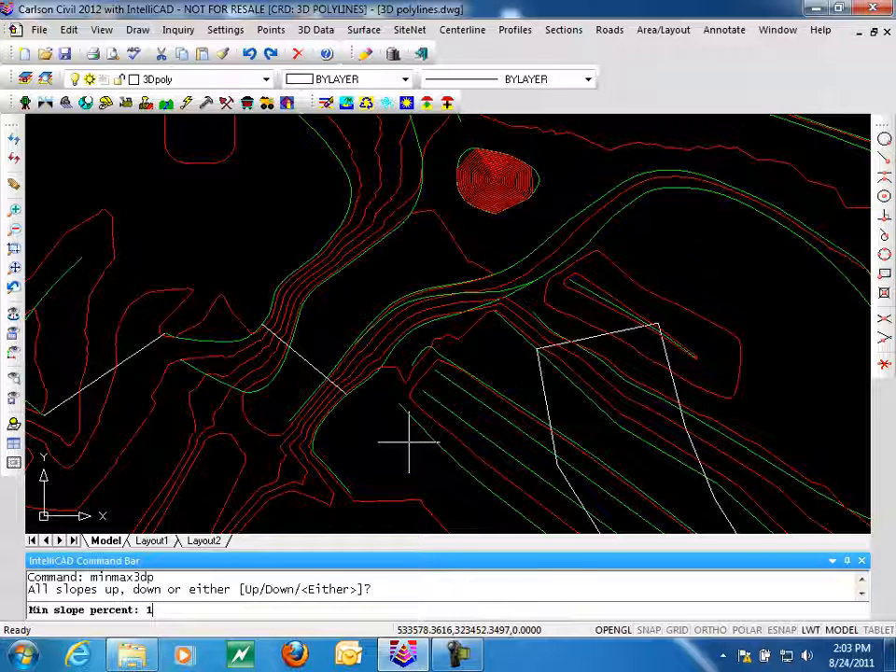
key("Return")
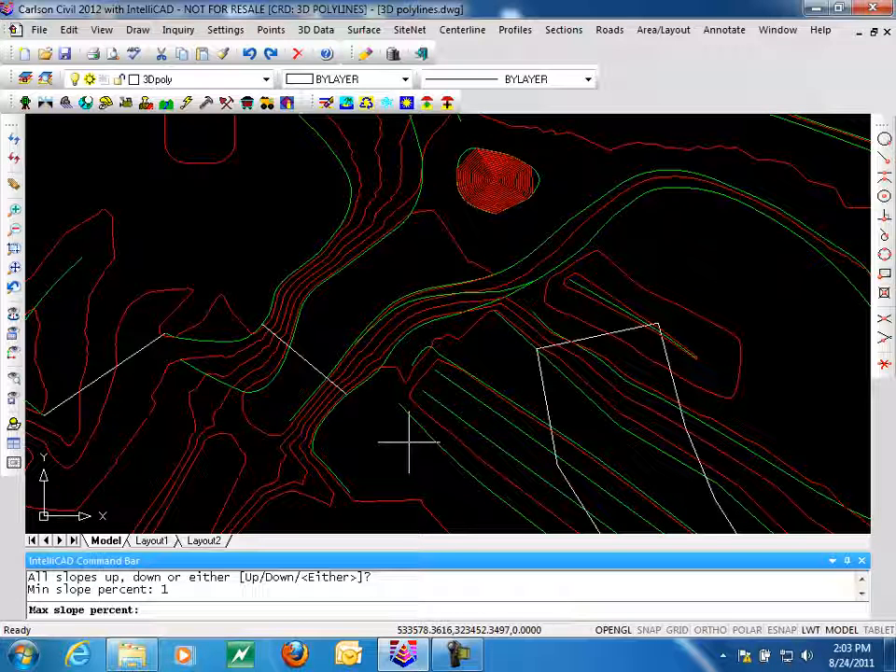
type("10")
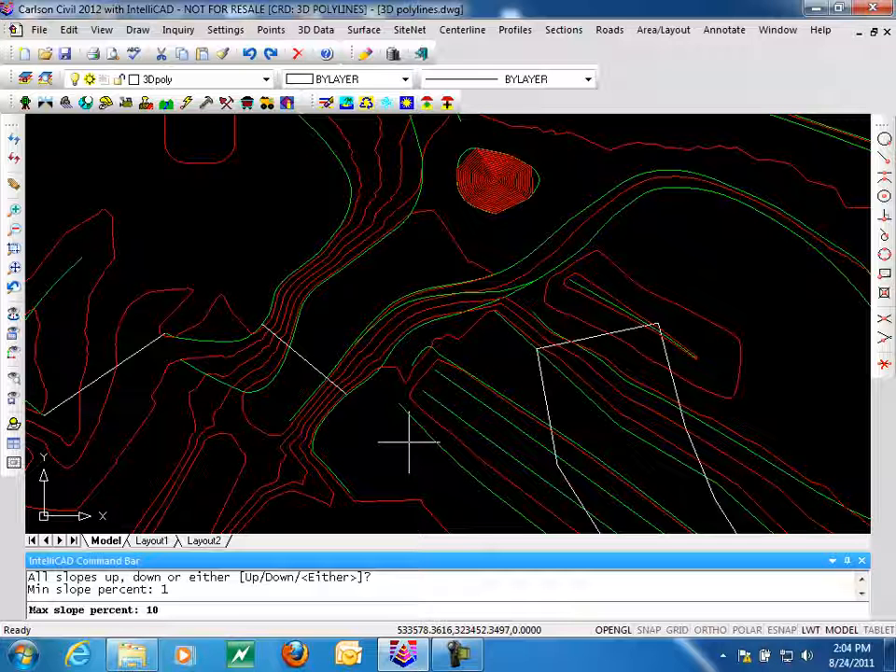
key("Return")
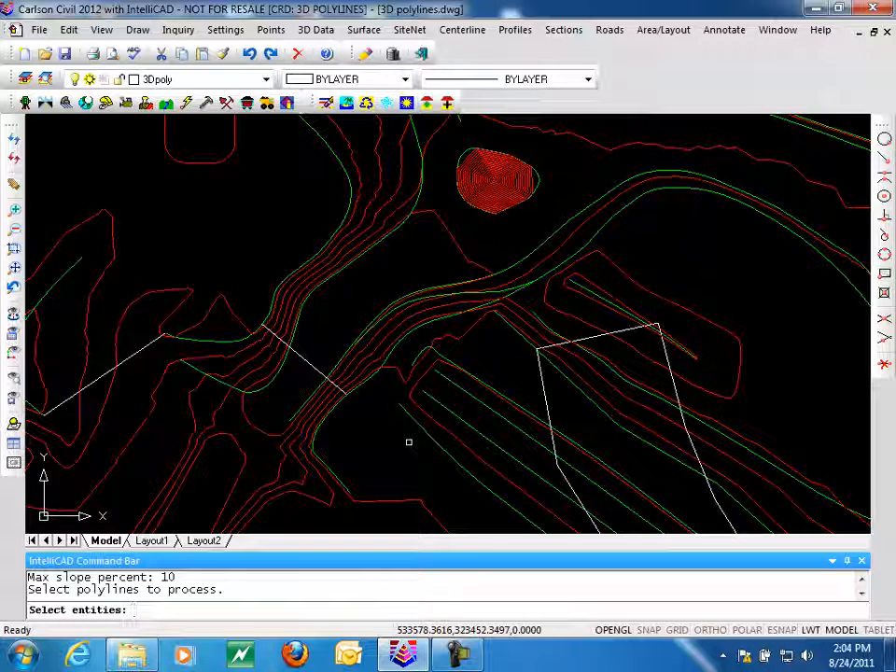
- Apply the slope limits to all visible polylines of the site using a window selection
scroll(407, 442, "down", 5)
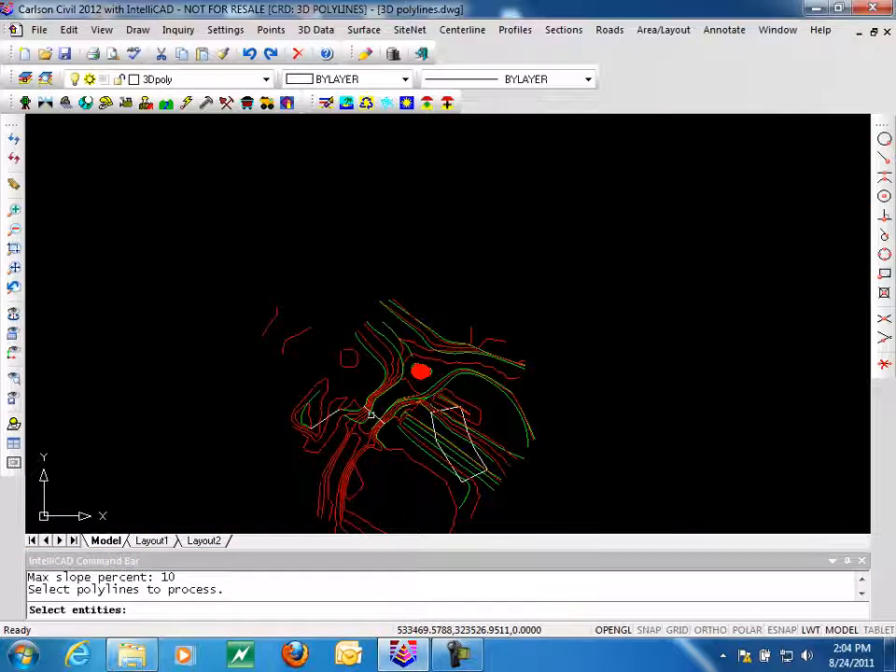
middle_click_drag(412, 407, 411, 289)
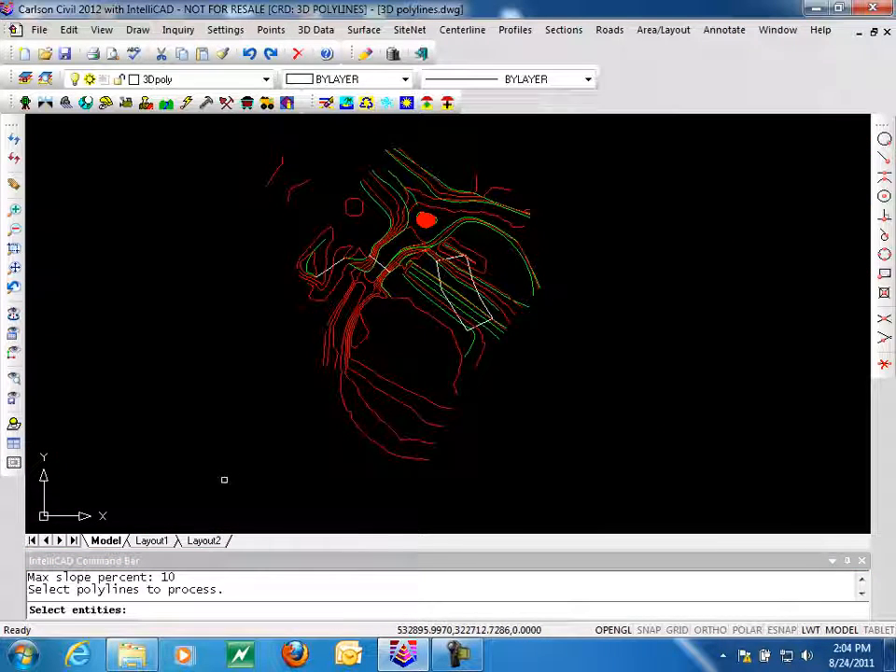
left_click(187, 487)
left_click(599, 140)
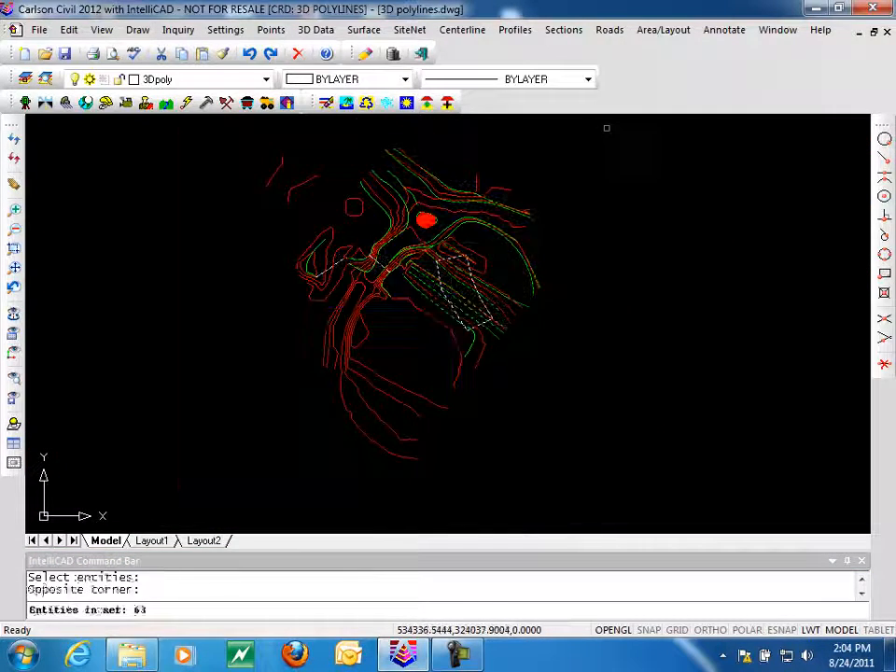
key("Return")
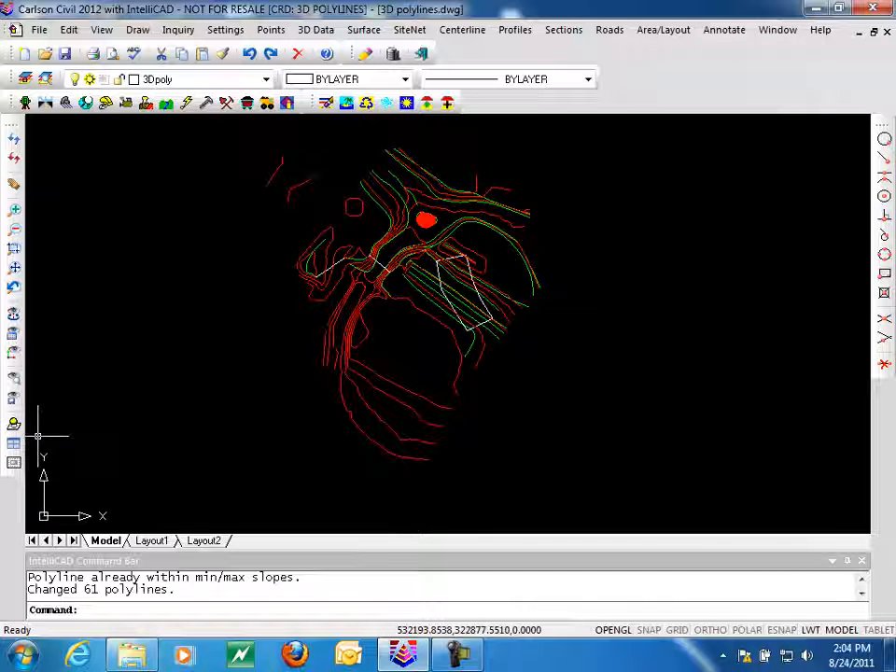
- Undo the Min/Max Slopes changes made to the site's 3D polylines
type("u")
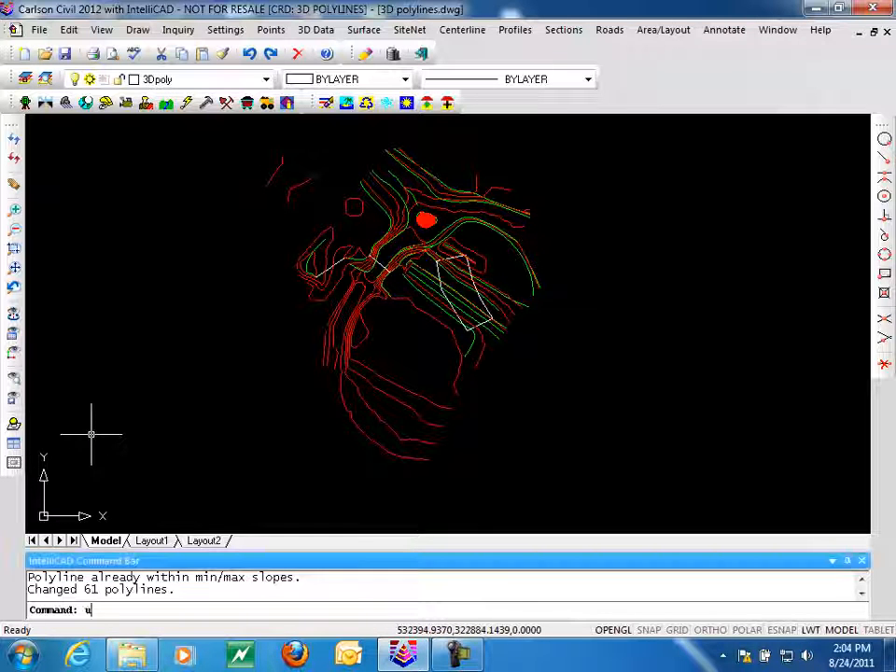
key("Return")
type("u")
key("Return")
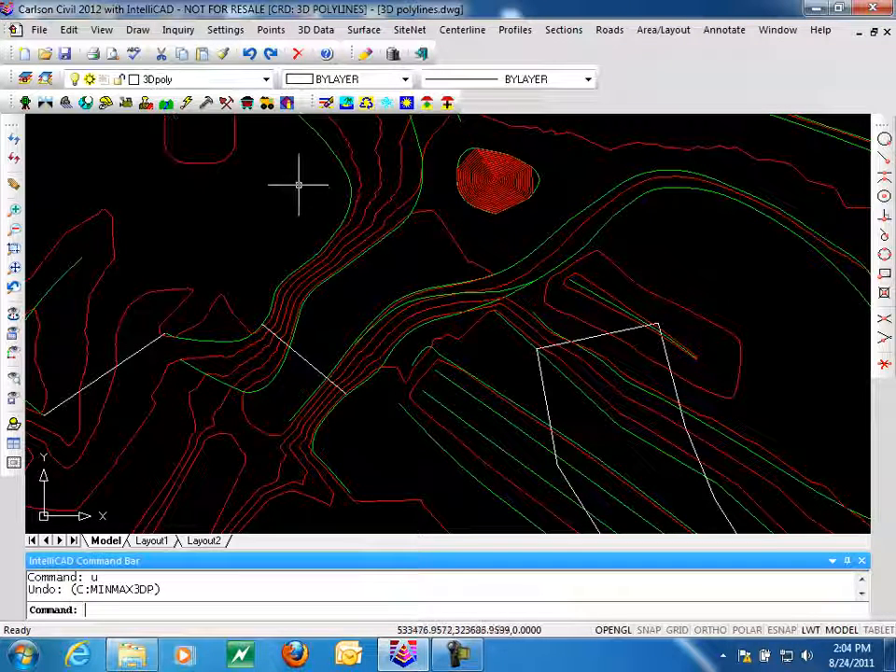
- Freeze the CTRINDEX contour layer by picking one of the red contours
left_click(325, 103)
left_click(370, 152)
key("Return")
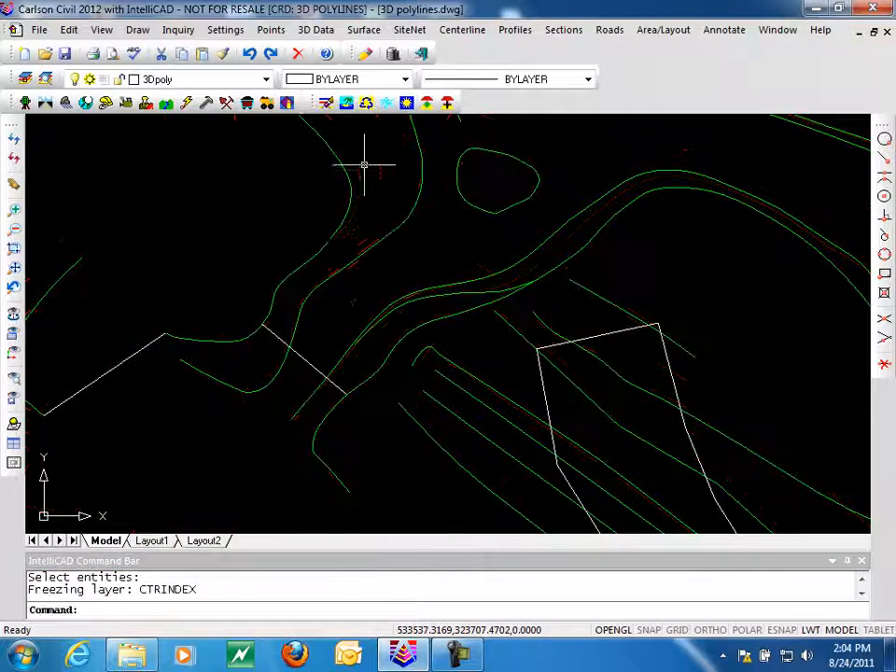
- Set up Follow TIN Edges with PERIMETER as the polyline layer and EG.tin as the surface
scroll(351, 272, "down", 3)
middle_click_drag(355, 280, 263, 130, "shift")
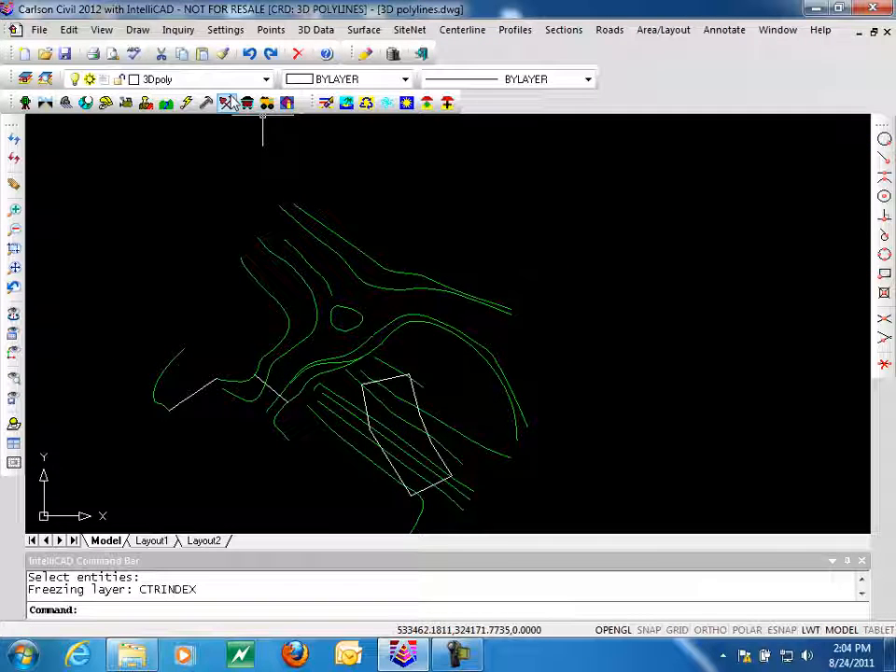
left_click(316, 29)
mouse_move(410, 342)
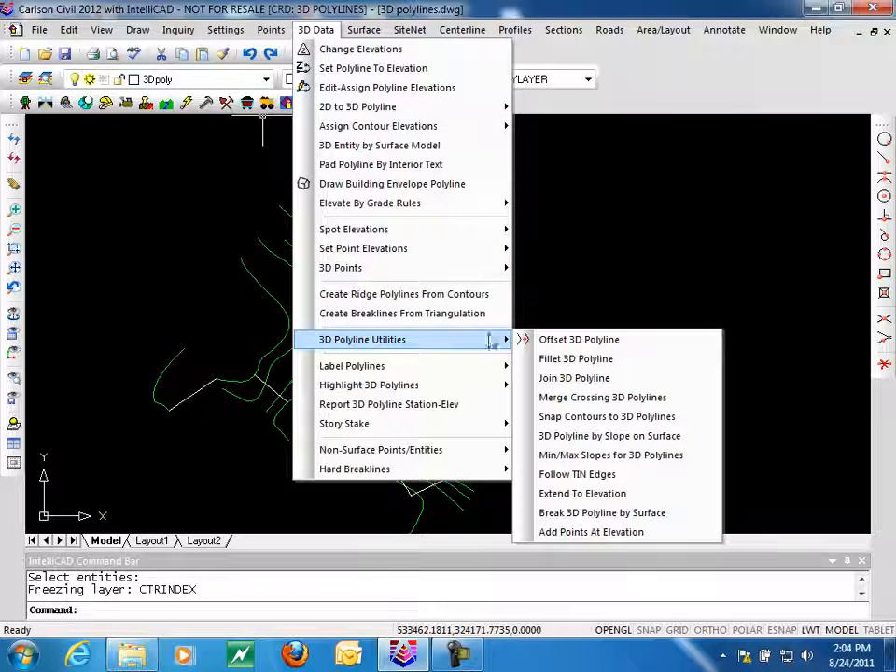
left_click(596, 476)
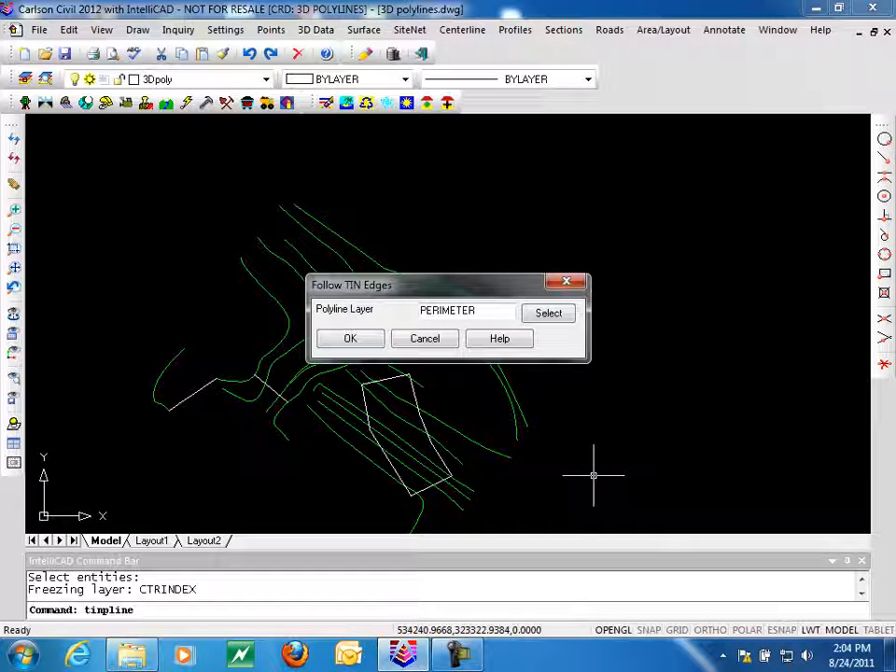
left_click(370, 346)
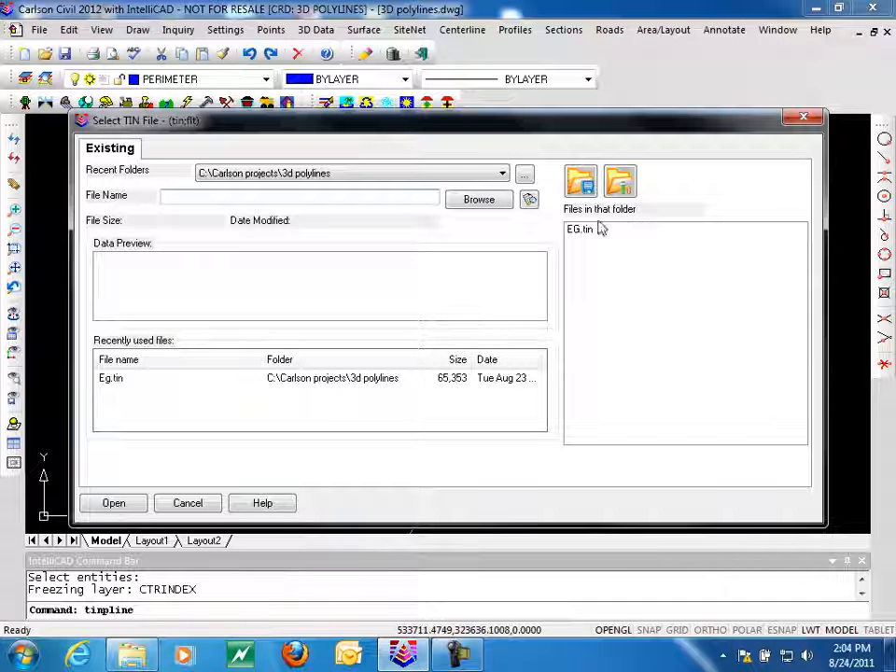
left_click(575, 234)
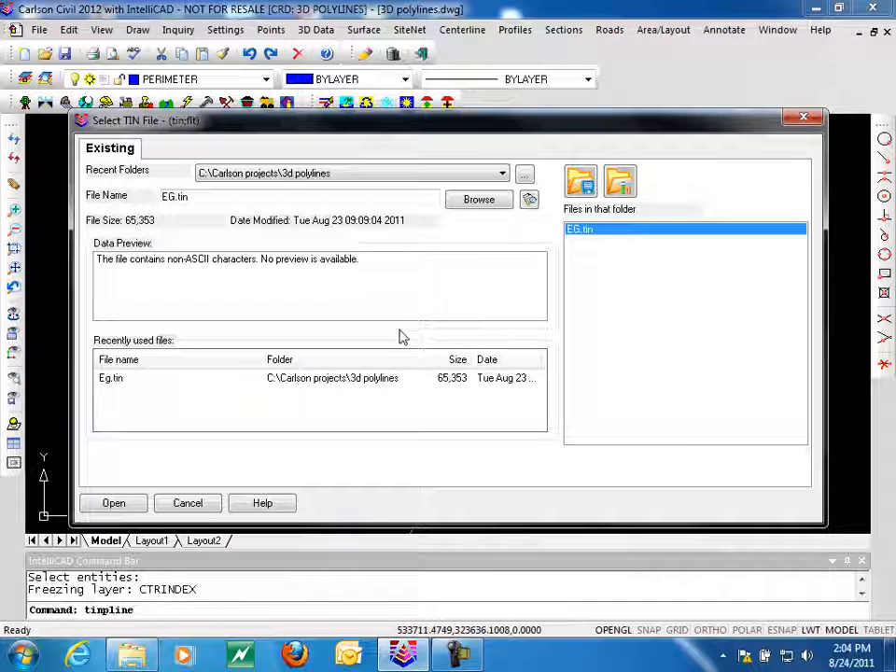
left_click(114, 504)
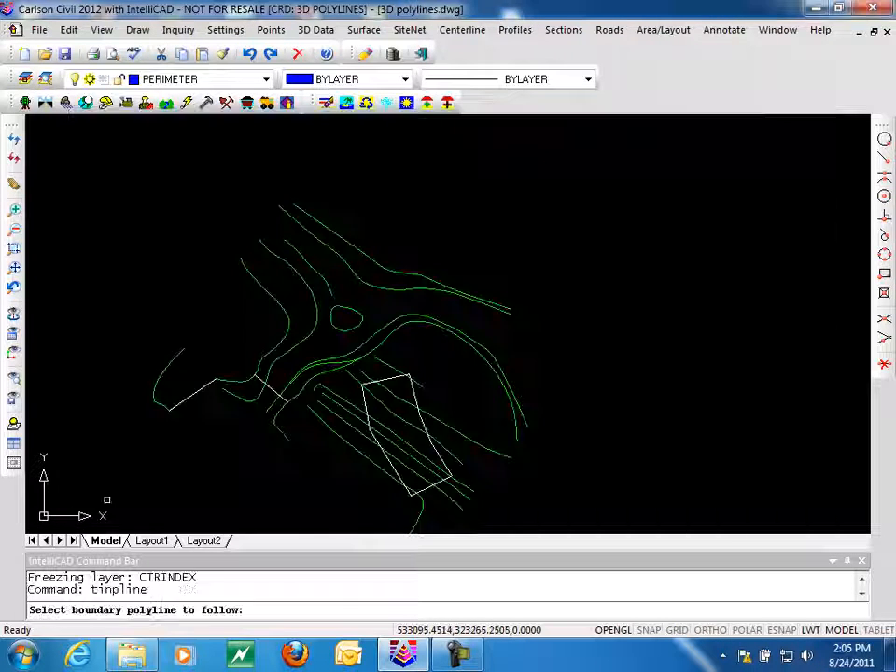
- Generate the TIN edge polyline along the closed white boundary, check its vertices and clear the selection
left_click(370, 400)
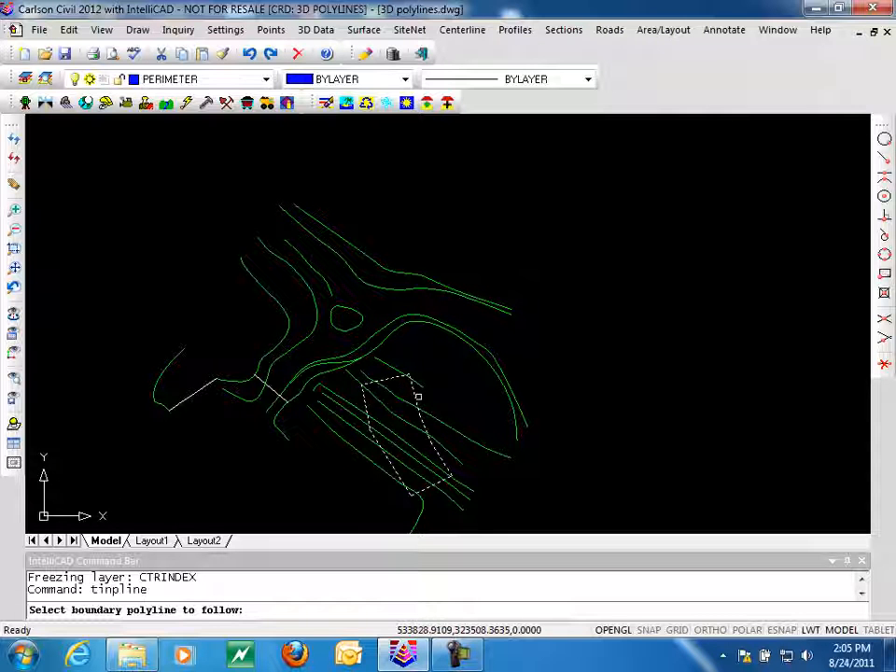
key("Return")
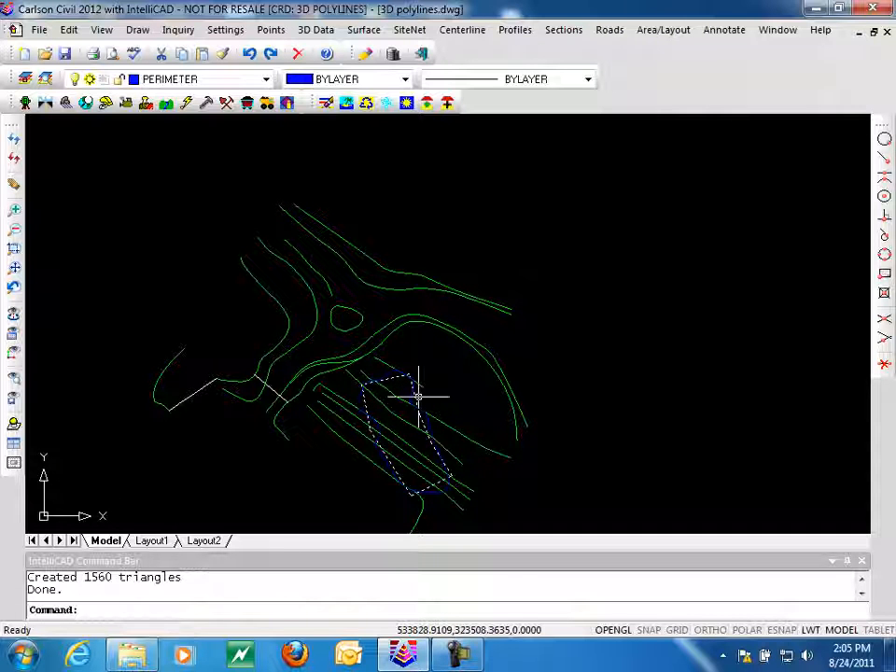
scroll(360, 480, "up", 4)
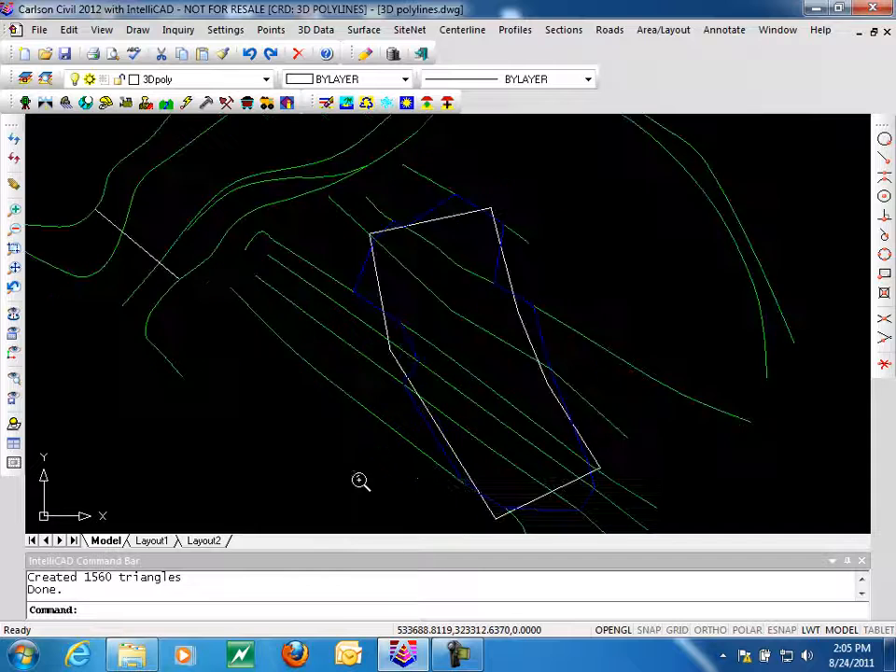
left_click(411, 342)
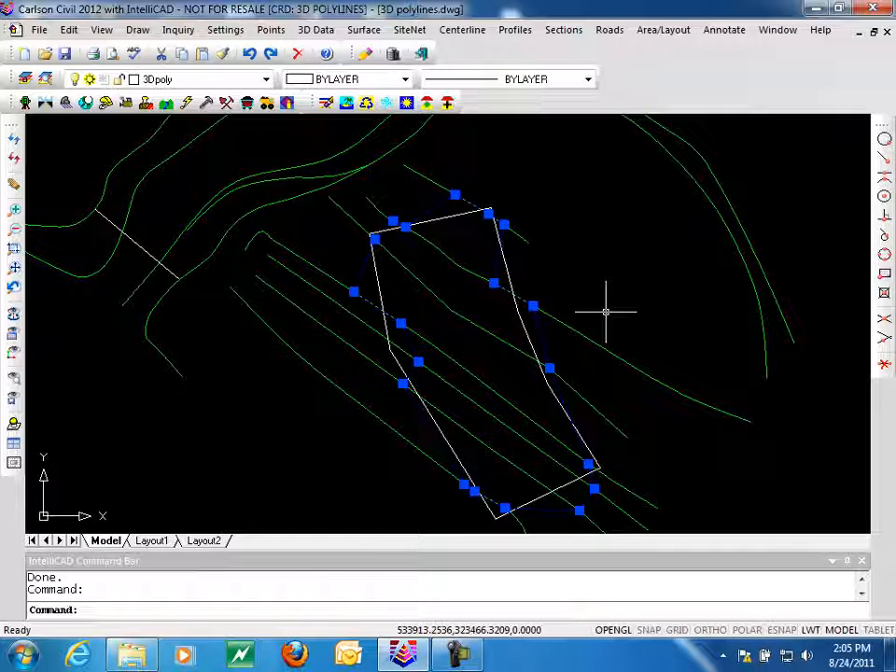
key("Escape")
key("Escape")
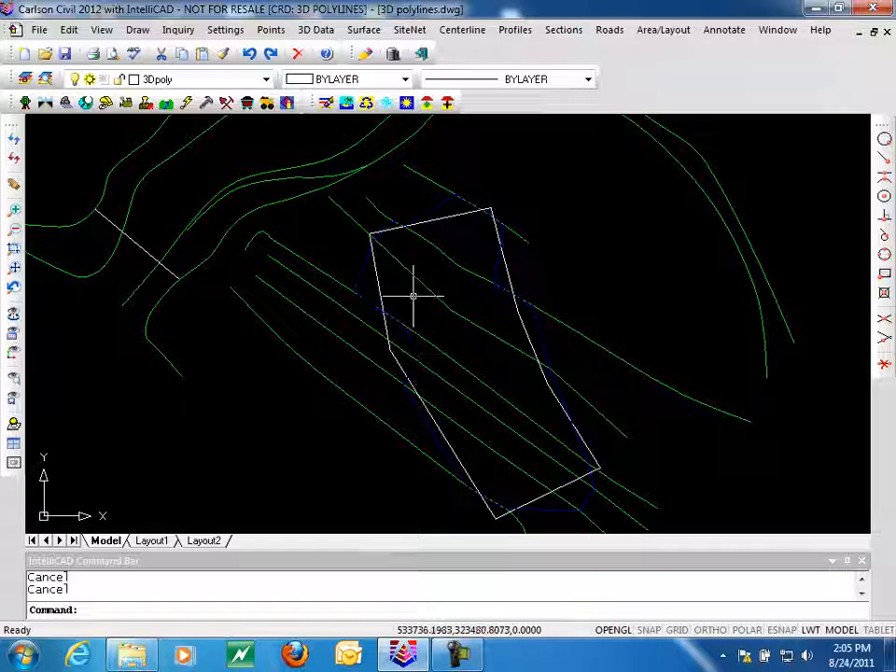
left_click(311, 36)
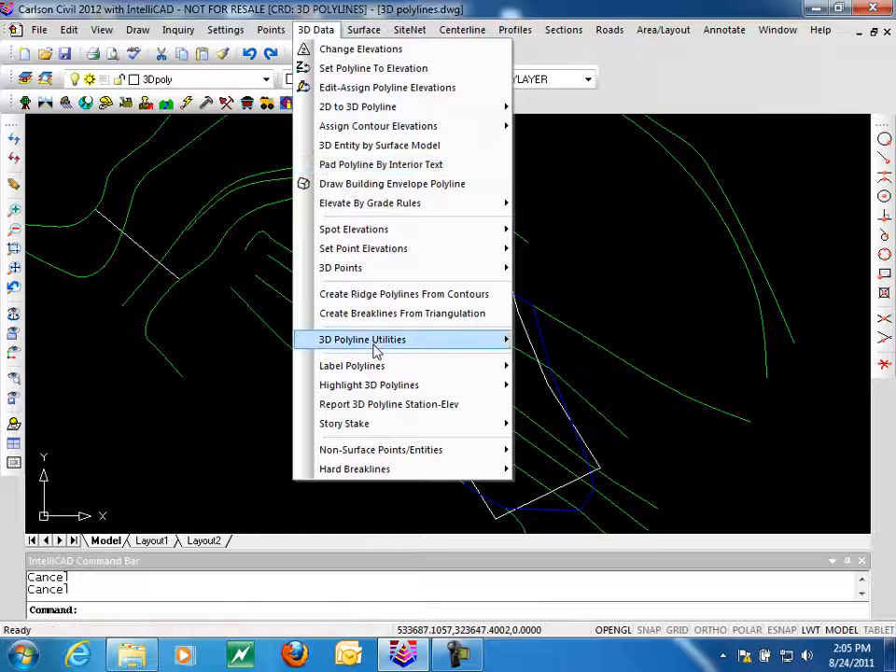
mouse_move(500, 343)
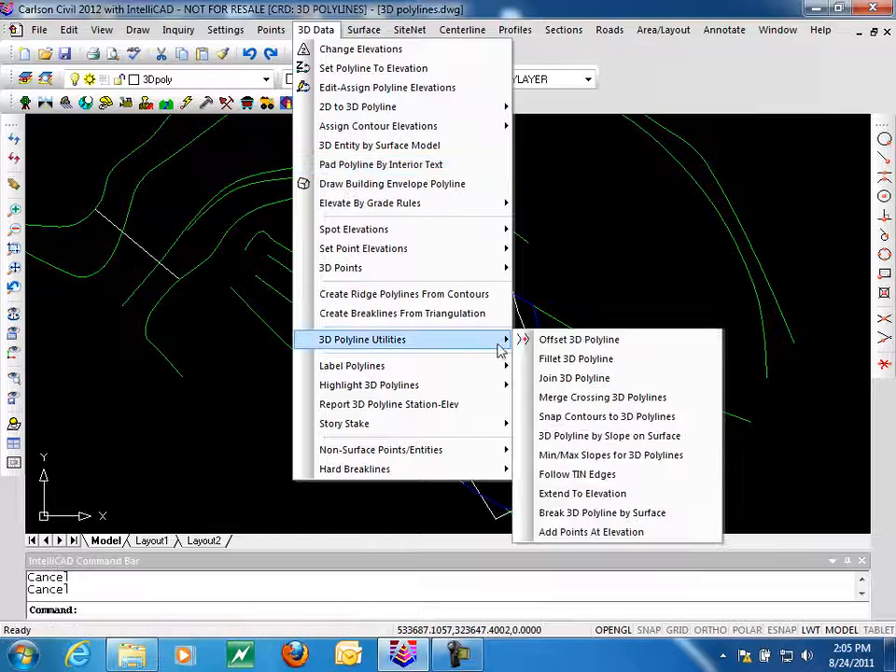
left_click(577, 504)
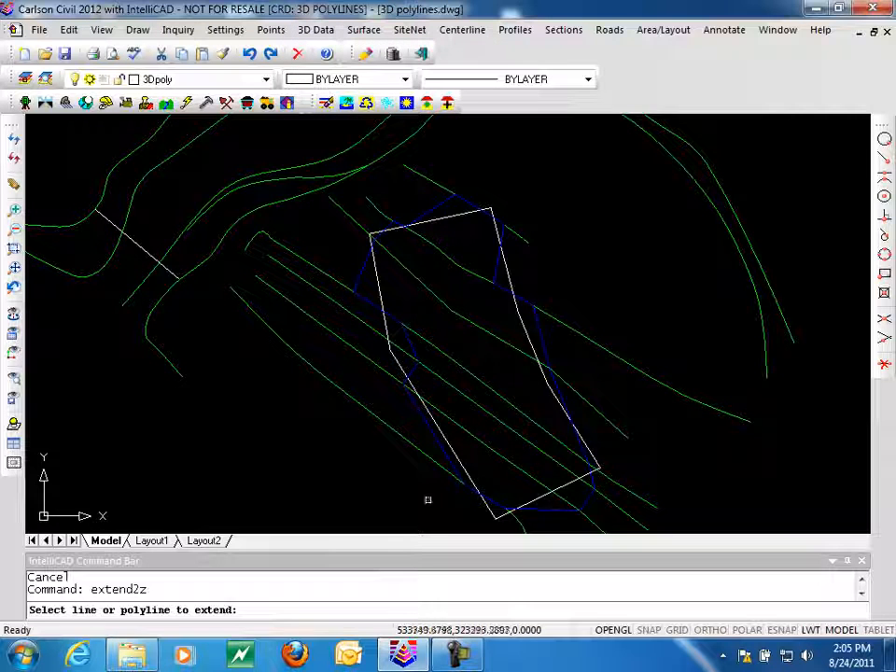
middle_click_drag(189, 460, 444, 468)
scroll(432, 450, "up", 2)
key("Return")
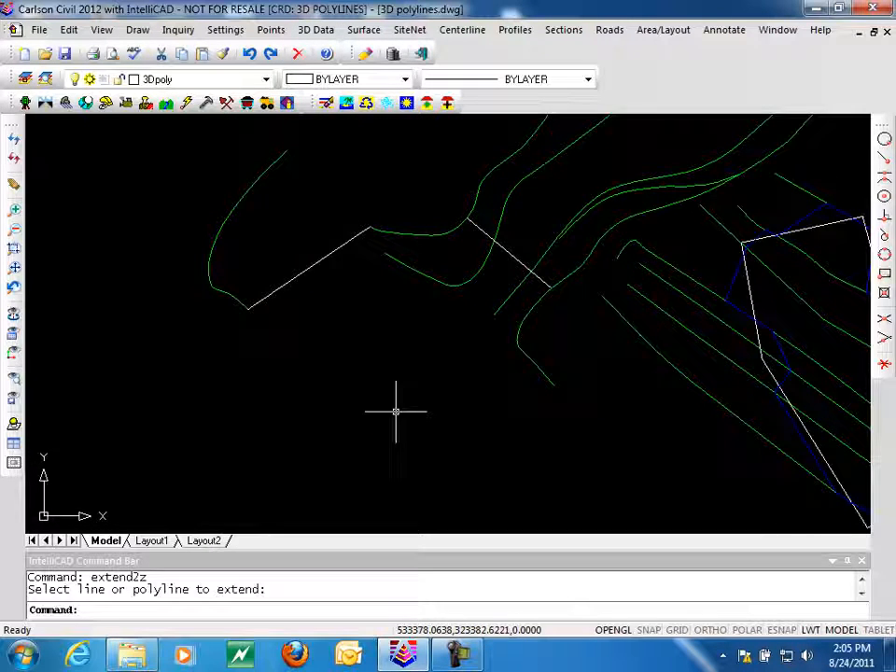
- Examine the vertices of the white polyline between the two green curve ends, and clear the selection
left_click(340, 244)
left_click(338, 252)
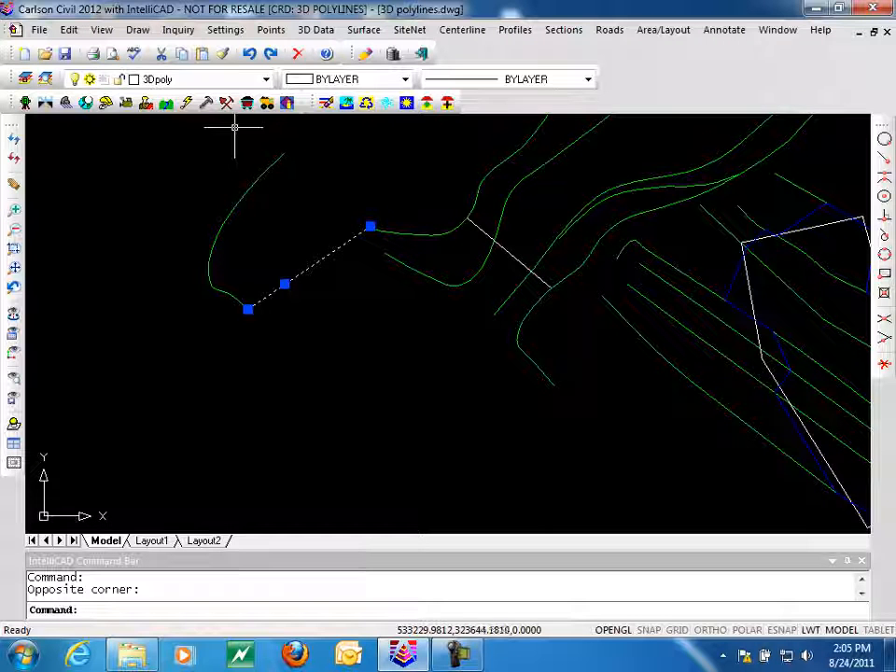
key("Escape")
key("Escape")
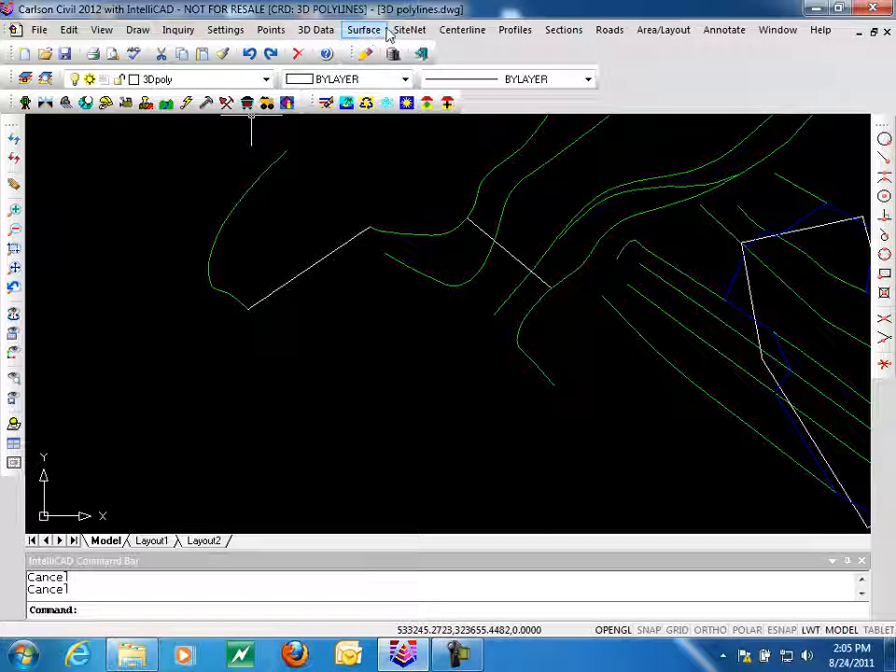
- Extend the upper end of the white polyline between the green curves to elevation 210 at a -5 slope, and check its new endpoint
left_click(316, 29)
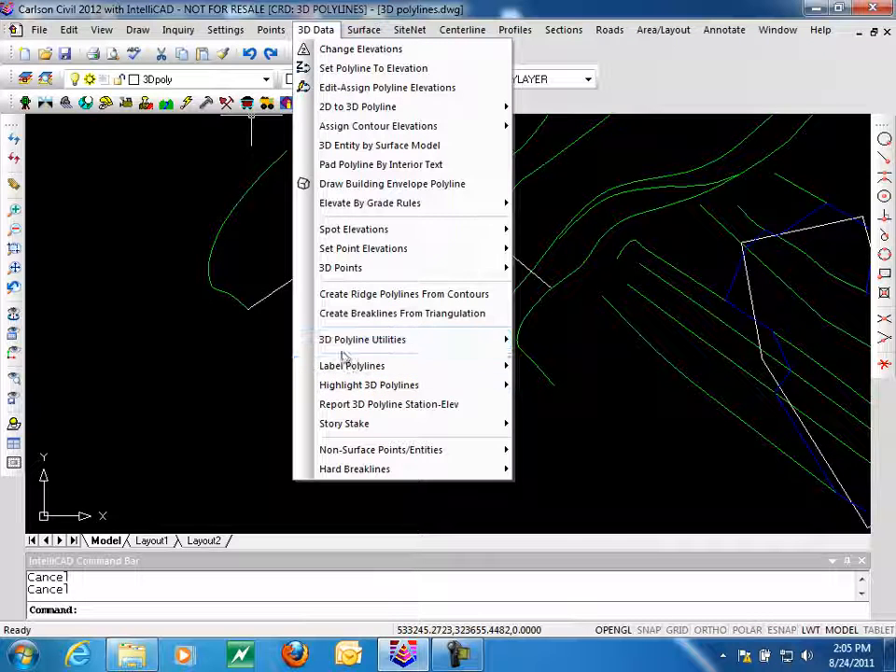
mouse_move(344, 341)
left_click(593, 501)
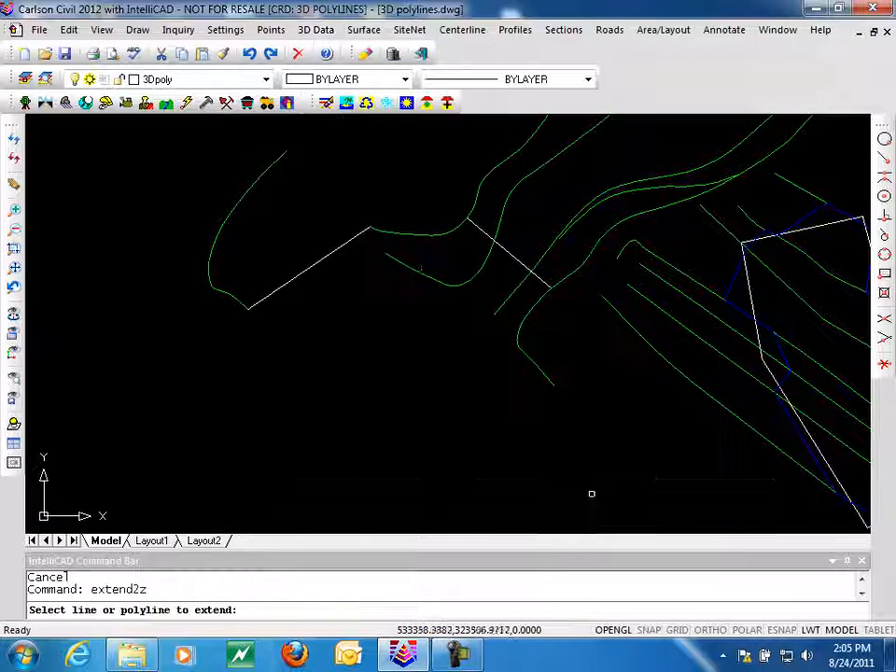
left_click(356, 235)
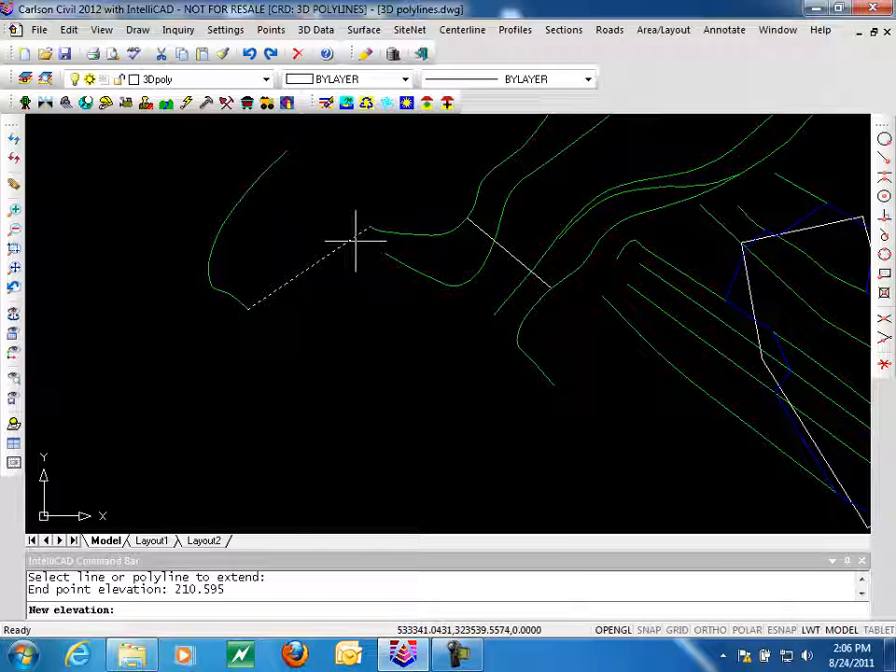
type("210")
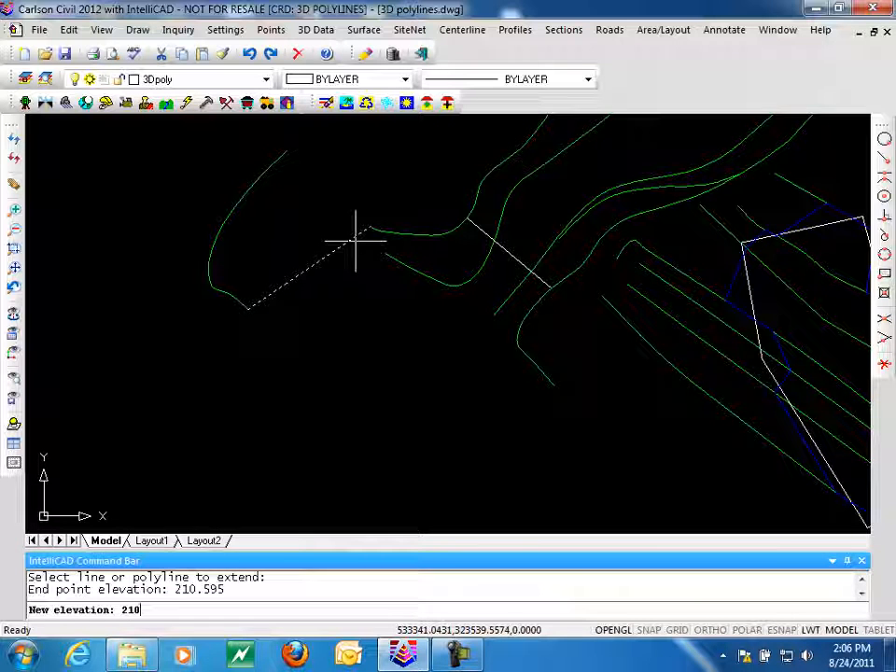
key("Return")
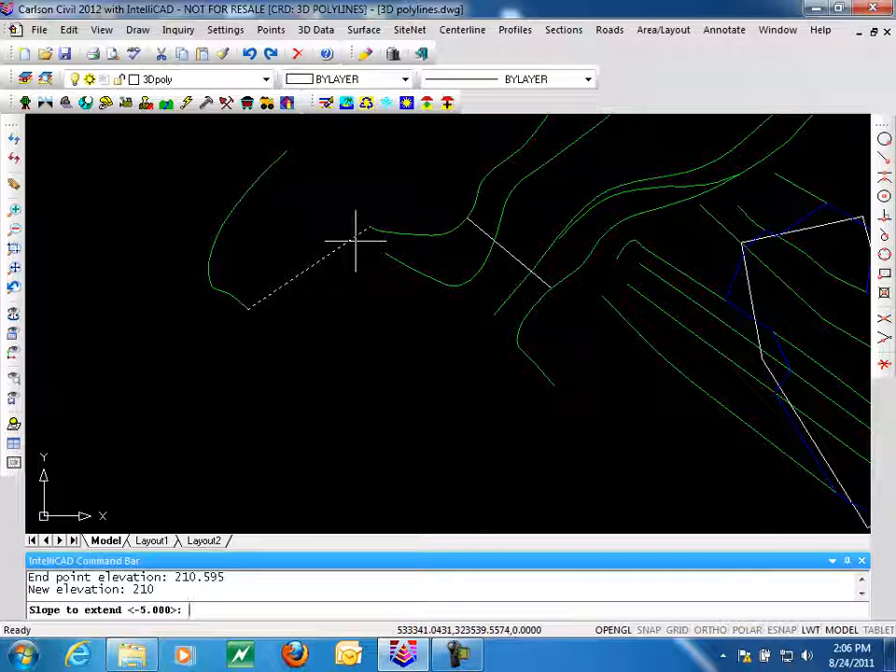
key("Return")
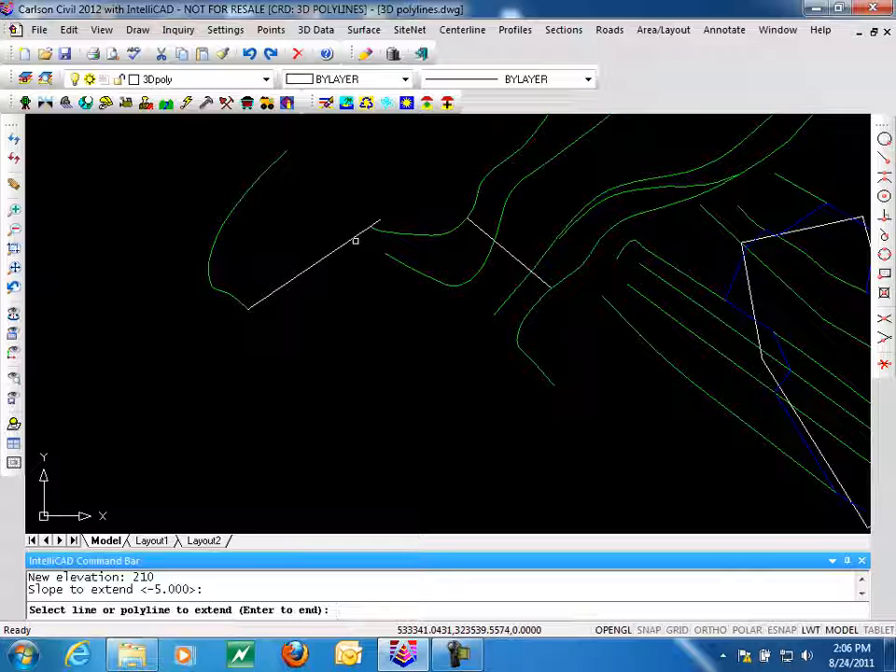
key("Return")
left_click(380, 220)
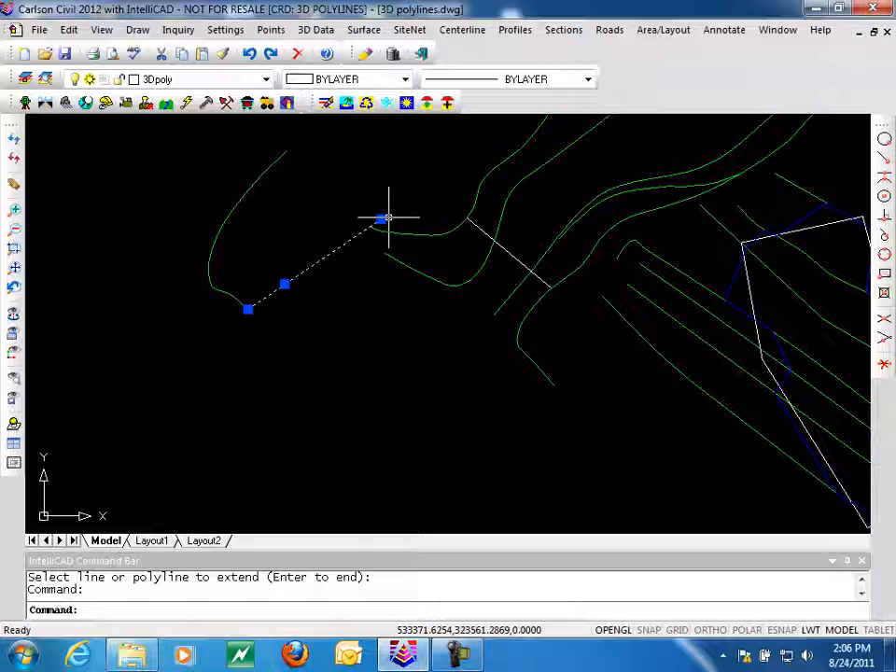
key("Escape")
key("Escape")
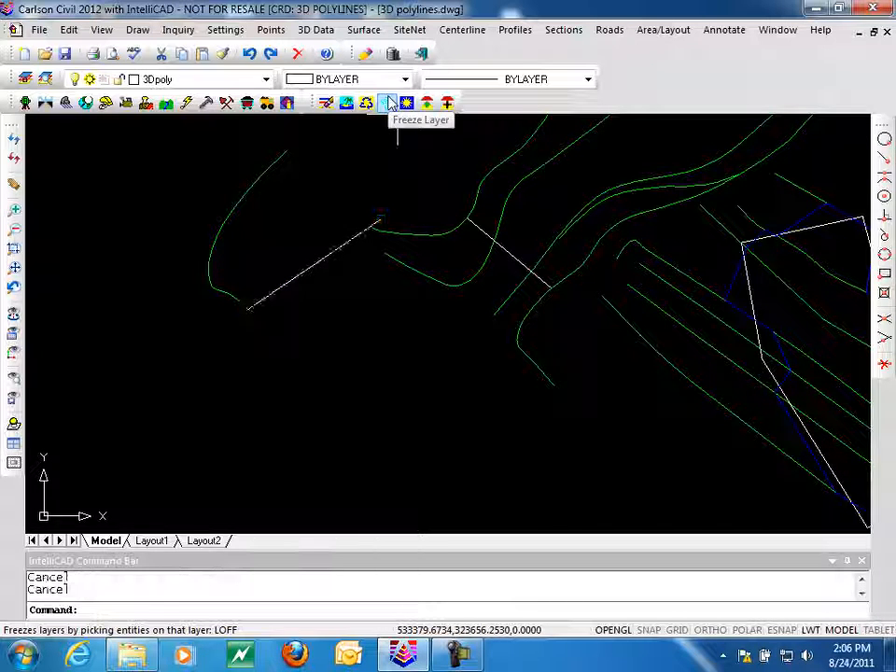
- Break the extended white polyline between the green curves by the EG.tin surface file, erasing the parts below the surface, and check the remaining segment
left_click(334, 31)
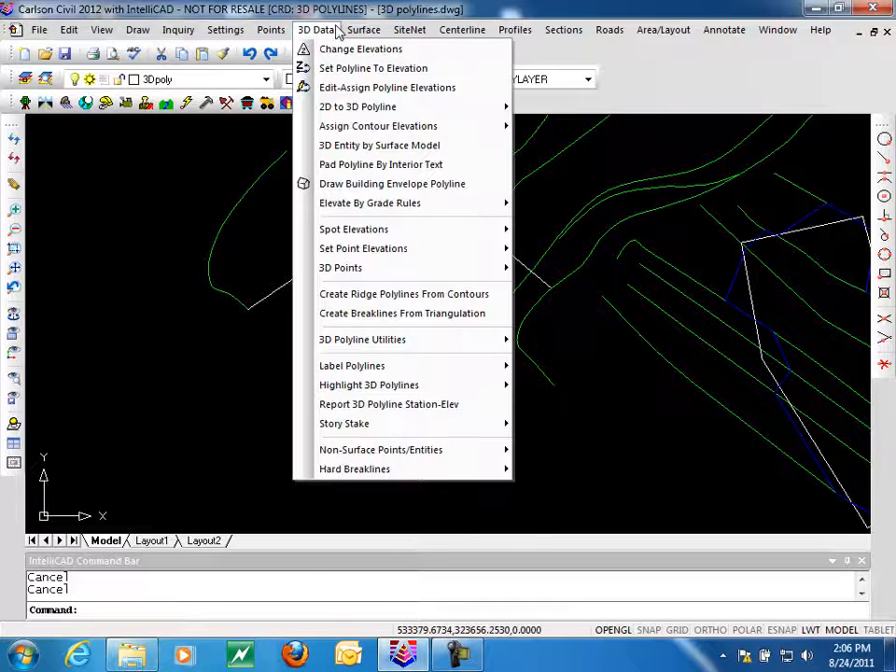
mouse_move(373, 340)
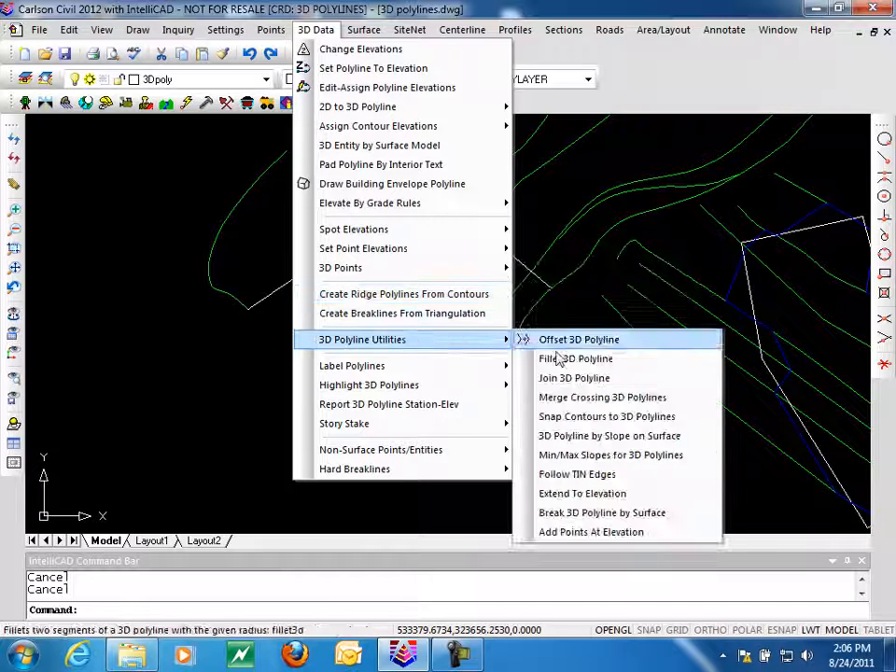
left_click(607, 513)
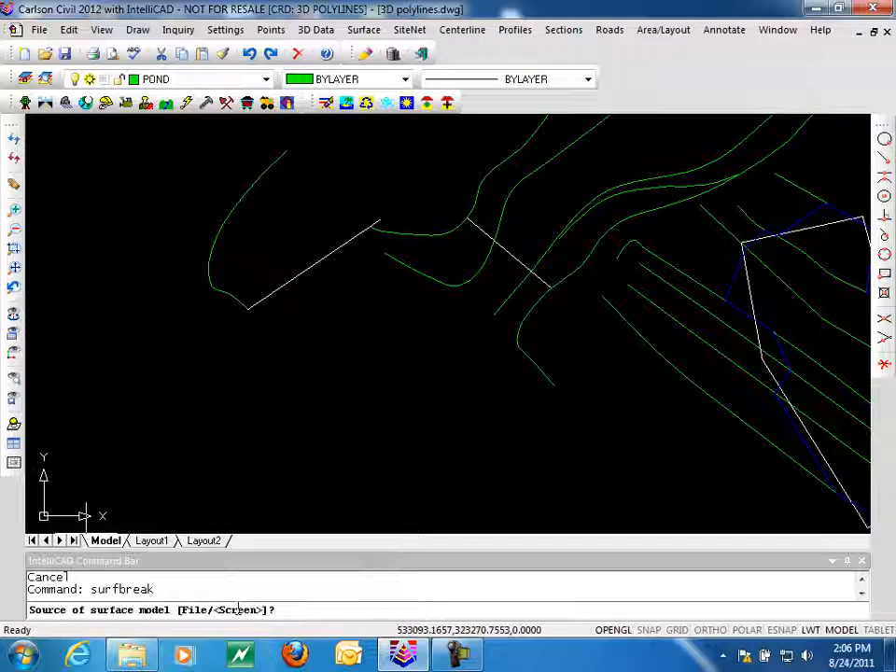
type("f")
key("Return")
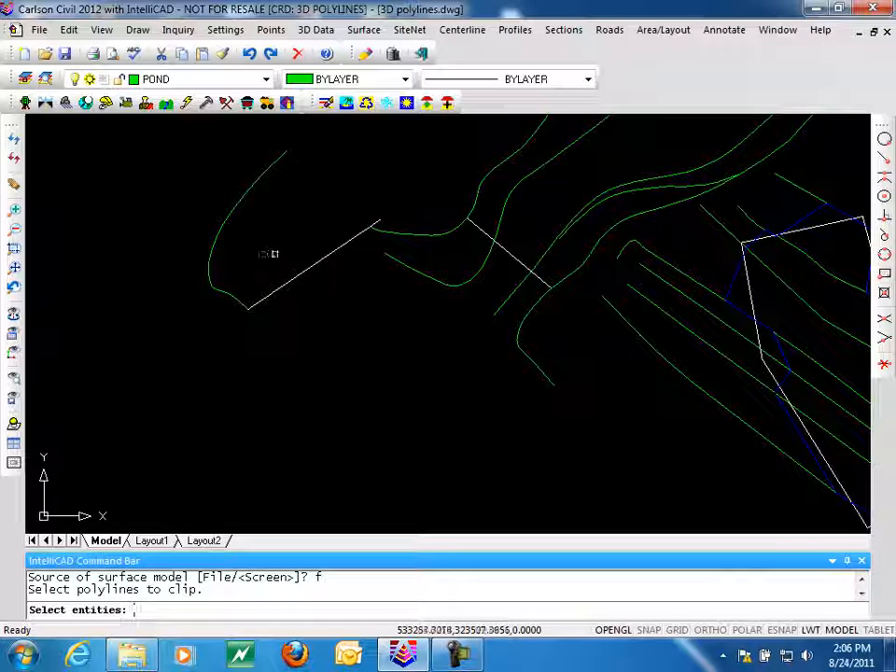
left_click(294, 278)
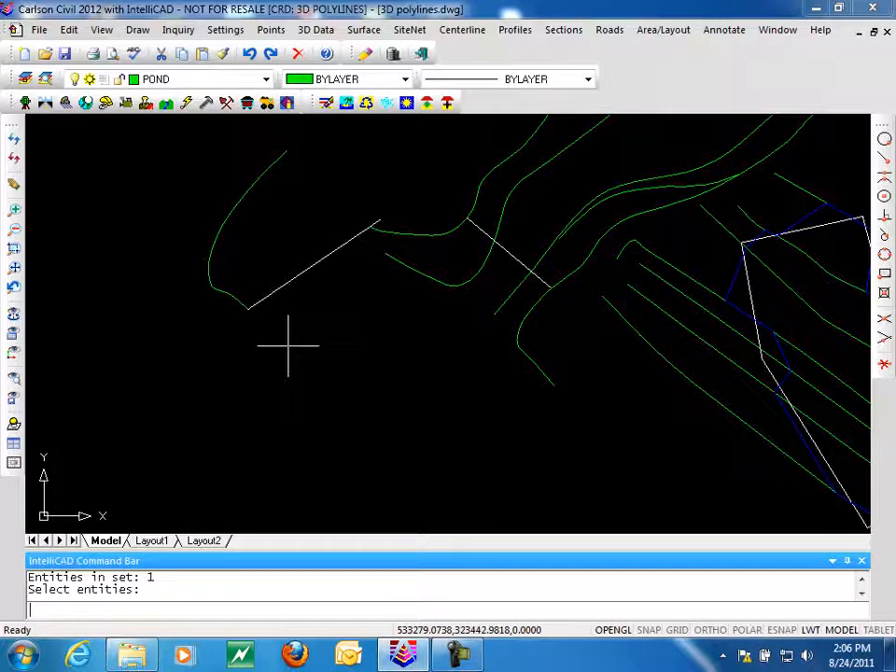
key("Return")
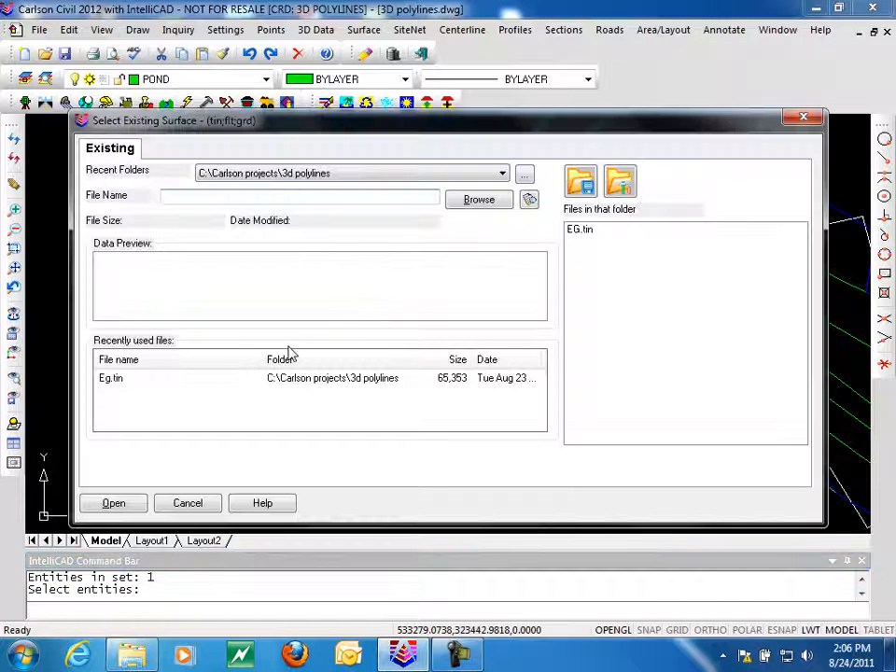
left_click(576, 229)
left_click(92, 506)
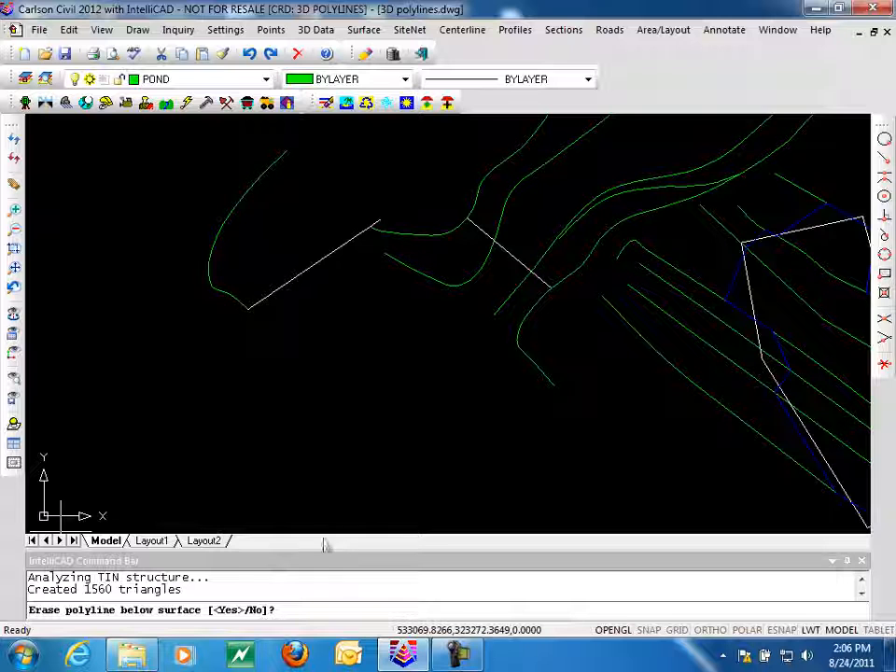
key("Return")
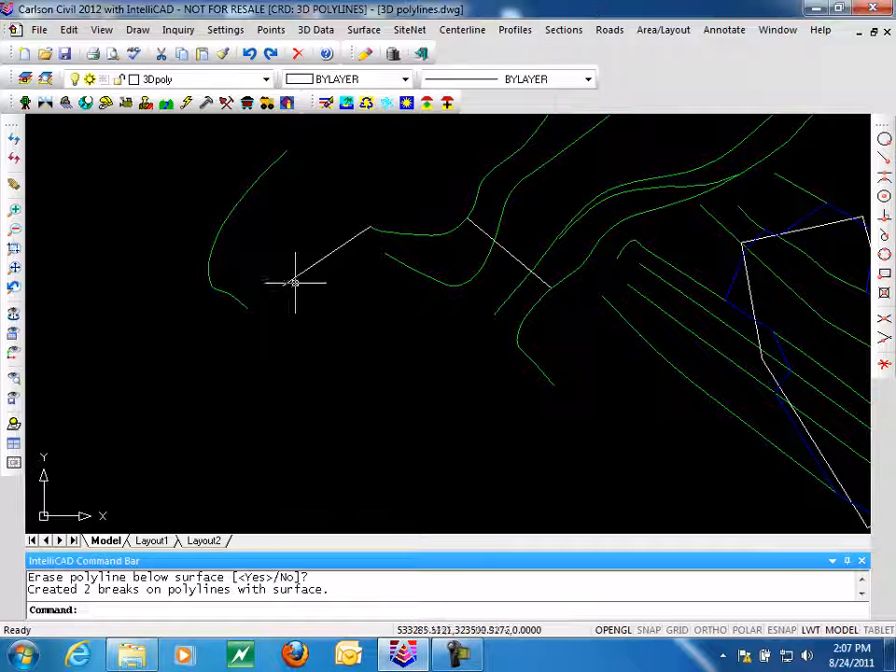
left_click(314, 260)
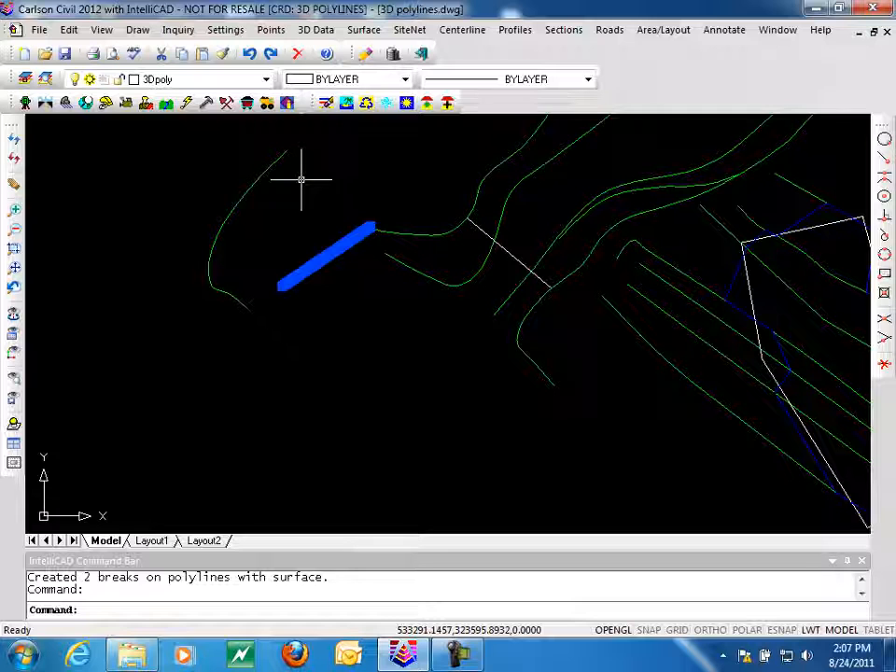
key("Escape")
key("Escape")
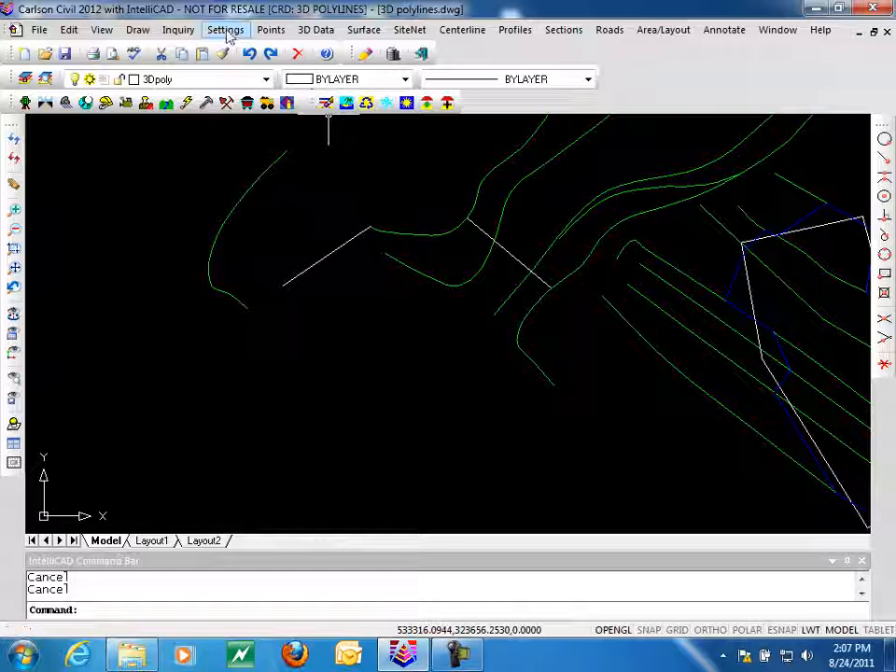
left_click(327, 31)
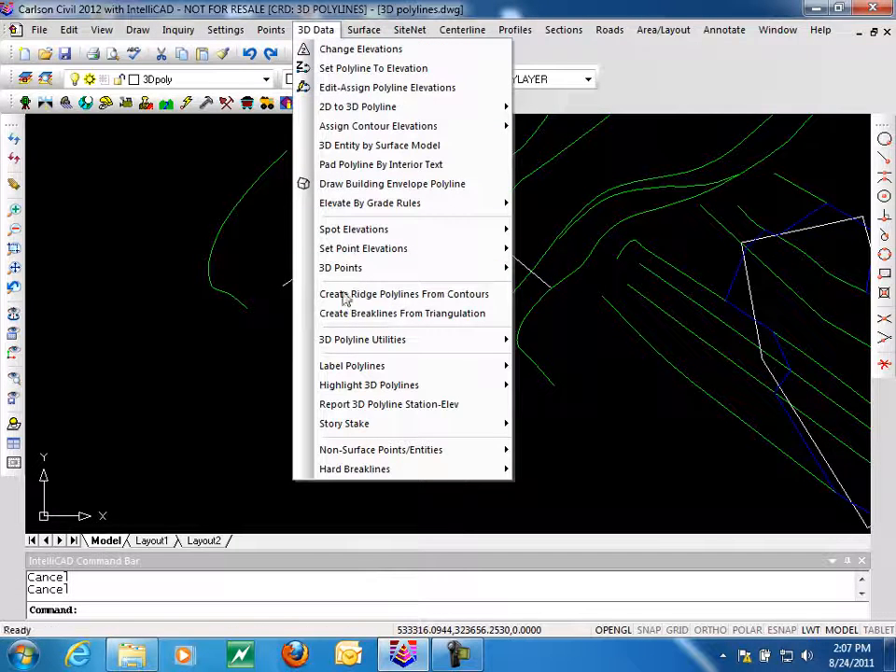
mouse_move(355, 342)
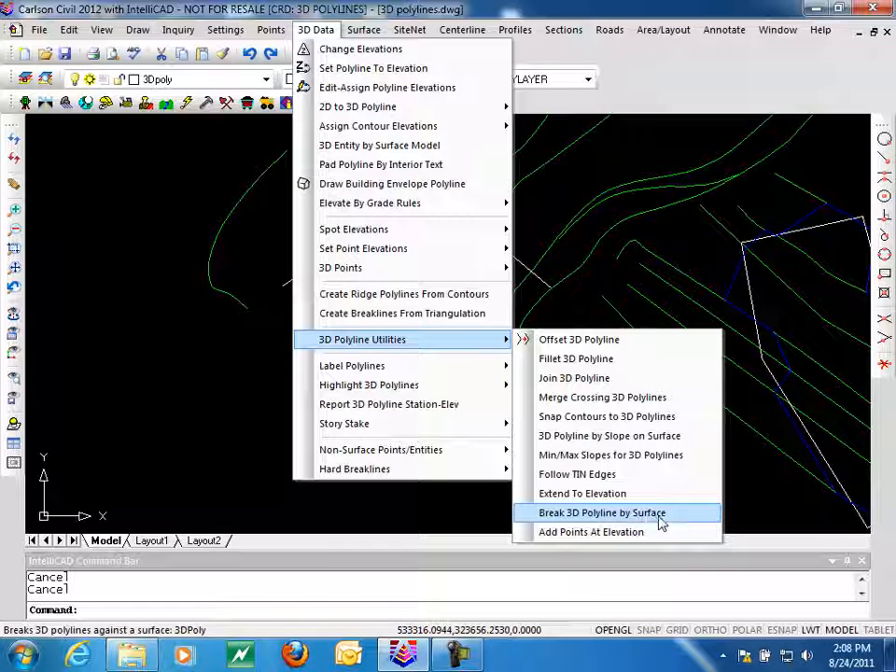
left_click(247, 418)
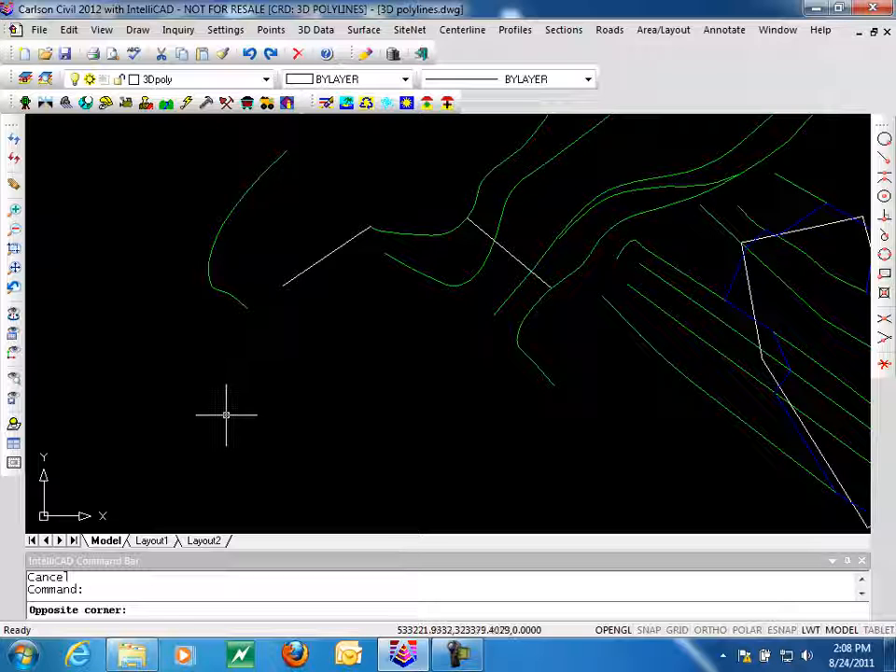
left_click(226, 414)
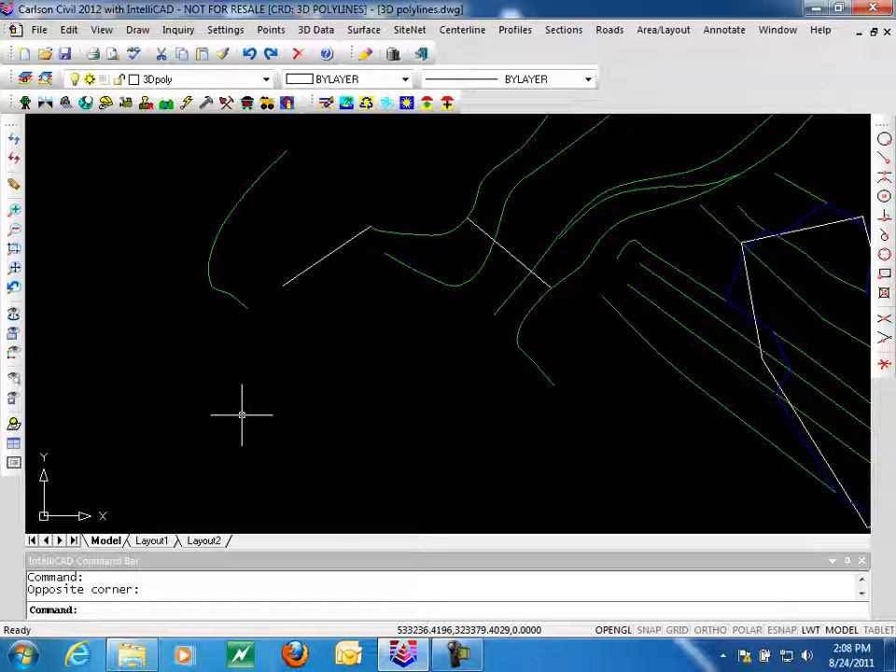